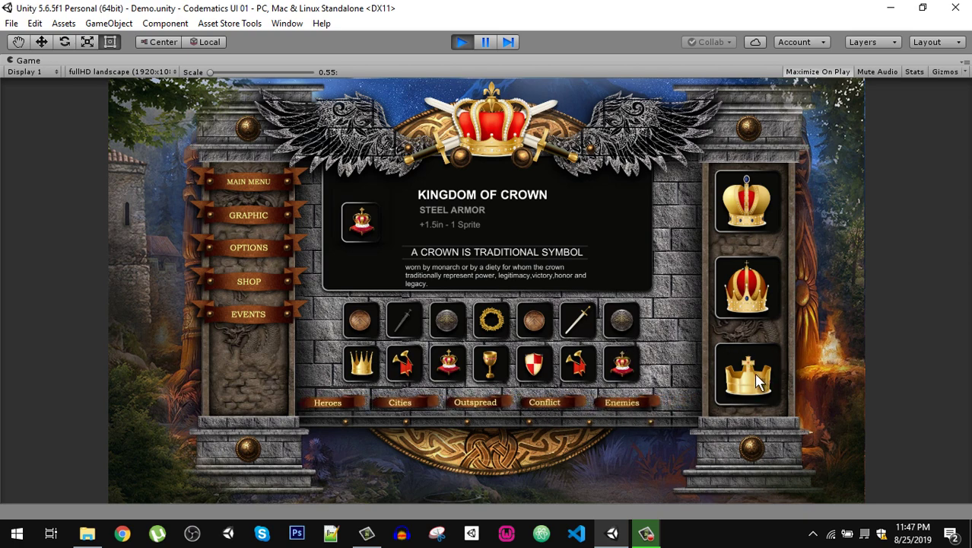
{"action": "left_click", "coordinate": [462, 41]}
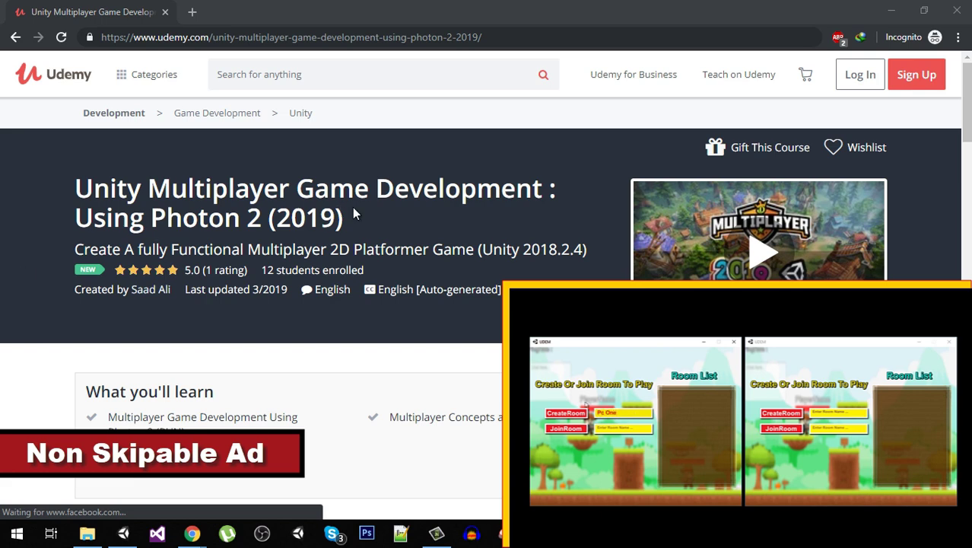
{"action": "scroll", "coordinate": [369, 298], "scroll_direction": "down", "scroll_amount": 5}
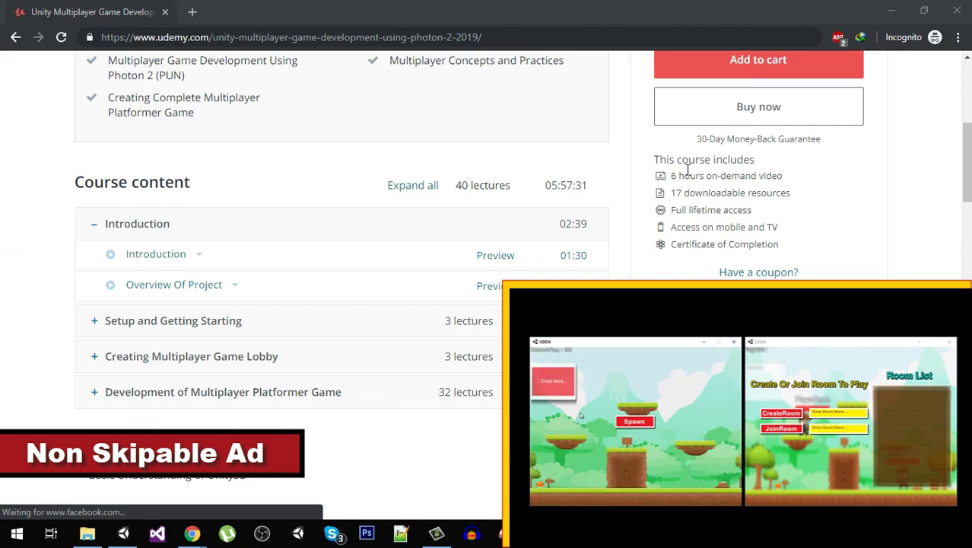
{"action": "left_click", "coordinate": [484, 273]}
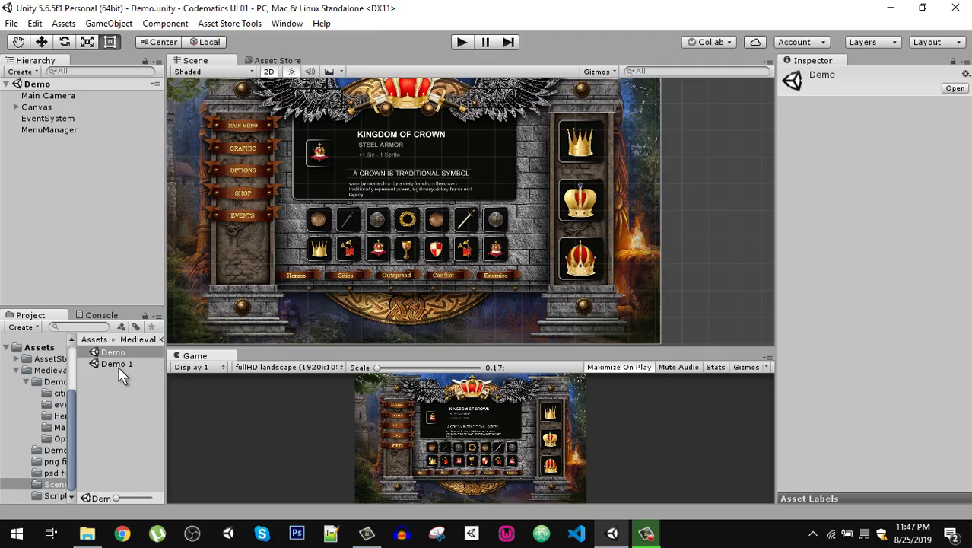
Open the Demo 1 scene and select the crow-3 crown button under Canvas
{"action": "double_click", "coordinate": [118, 366]}
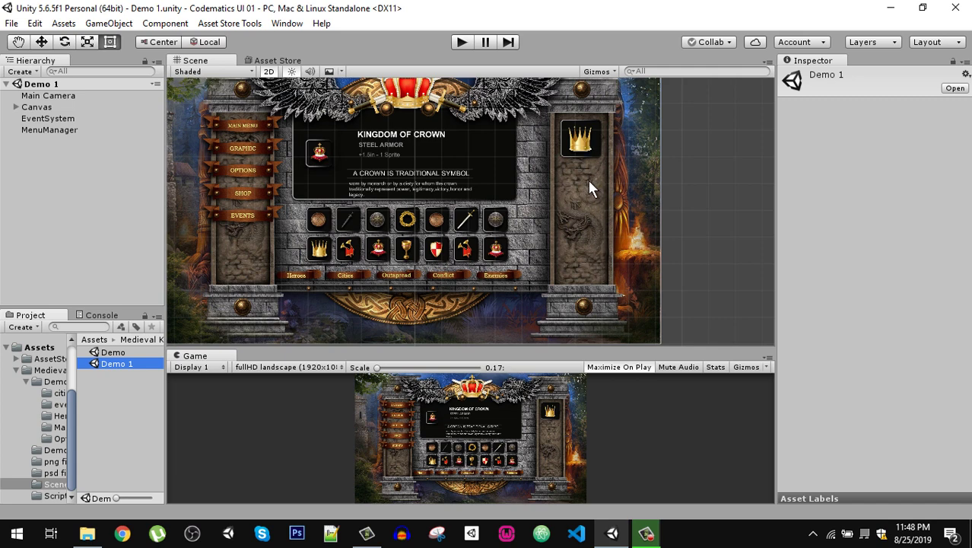
{"action": "left_click", "coordinate": [15, 107]}
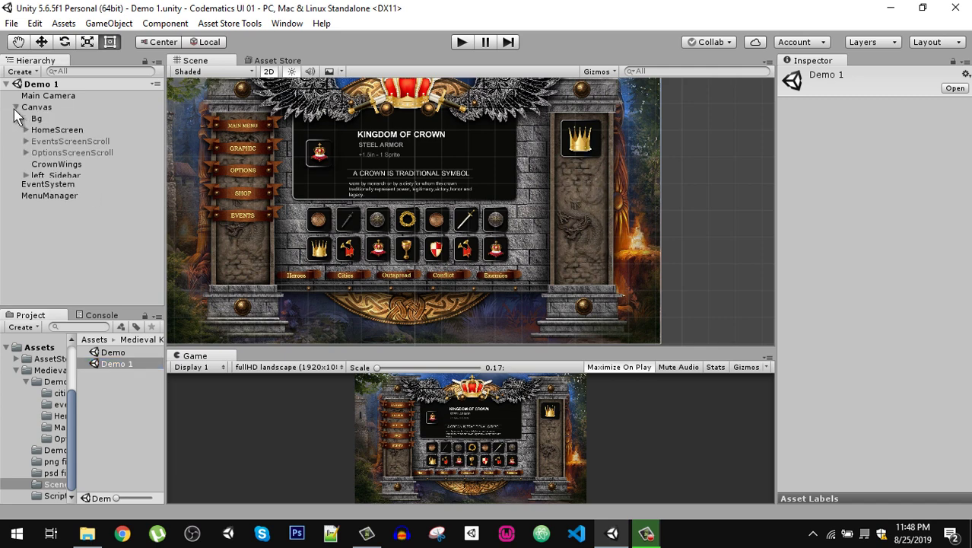
{"action": "left_click", "coordinate": [50, 222]}
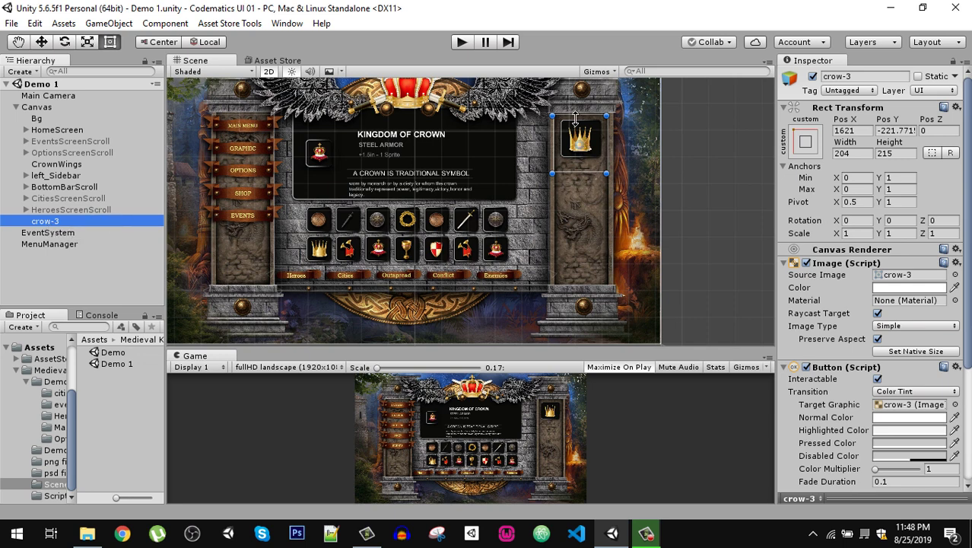
Locate crow-3's source sprite in the project assets and view its import settings
{"action": "left_click", "coordinate": [19, 71]}
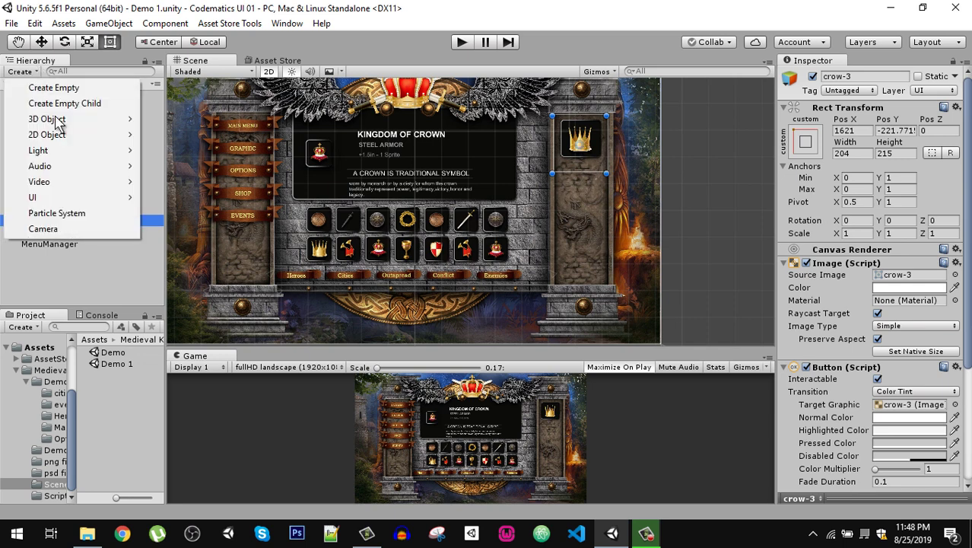
{"action": "mouse_move", "coordinate": [97, 205]}
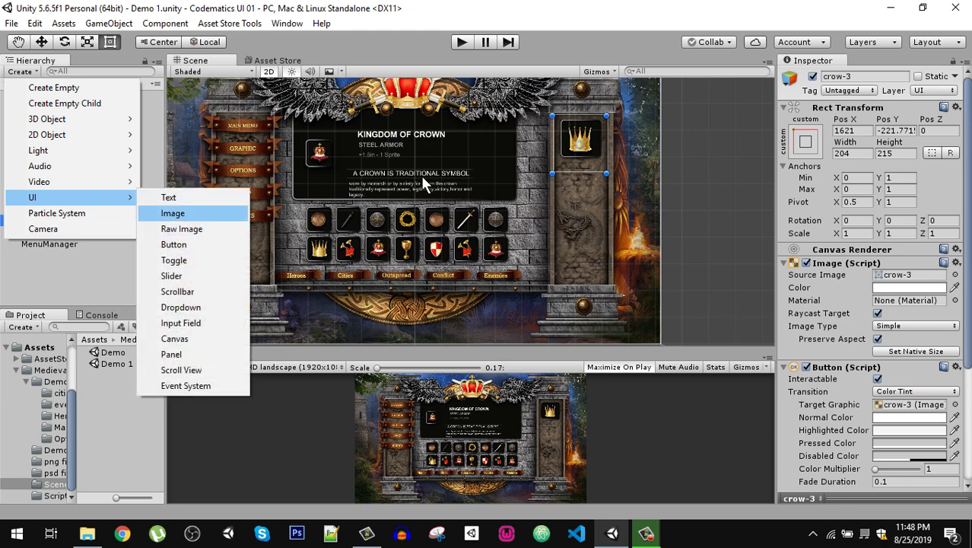
{"action": "left_click", "coordinate": [901, 279]}
{"action": "left_click", "coordinate": [901, 277]}
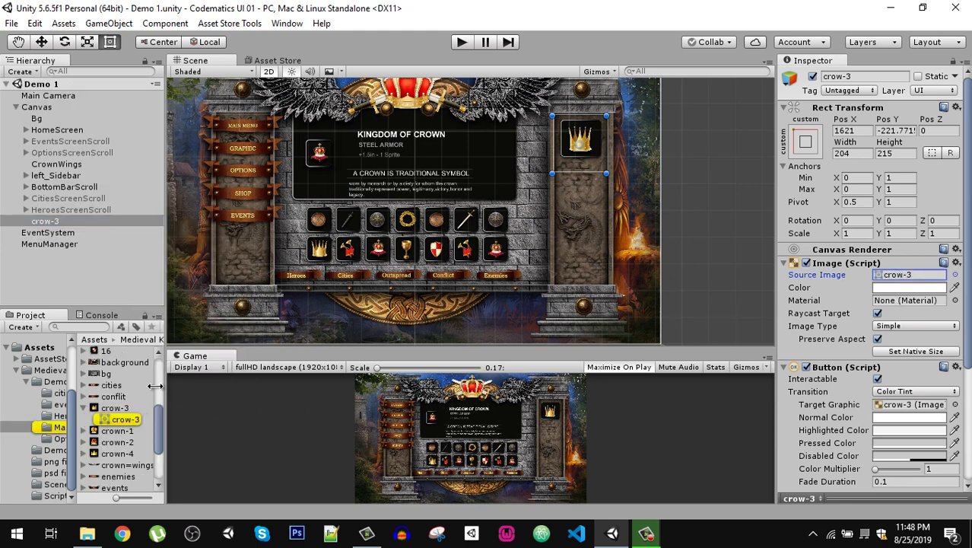
{"action": "left_click", "coordinate": [145, 408]}
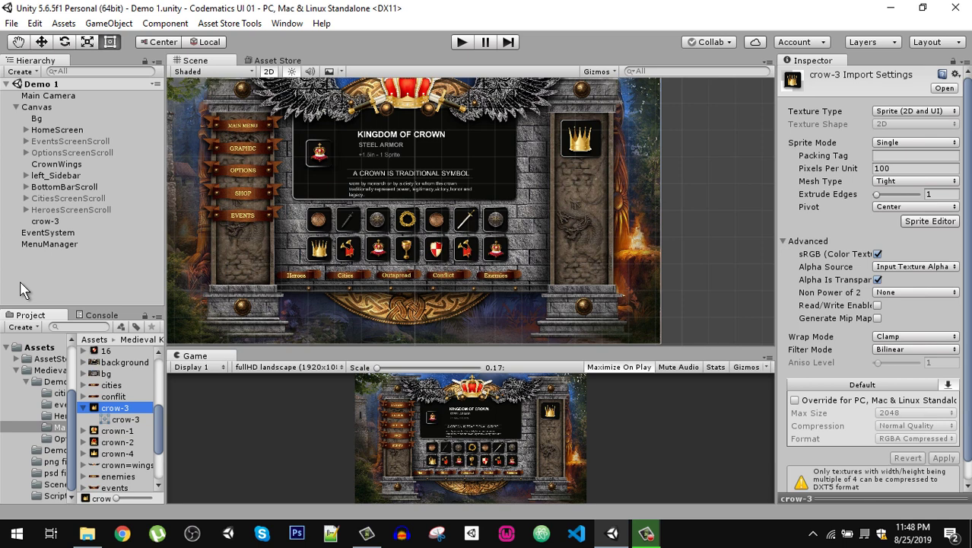
{"action": "left_click", "coordinate": [53, 232]}
{"action": "key", "text": "Up"}
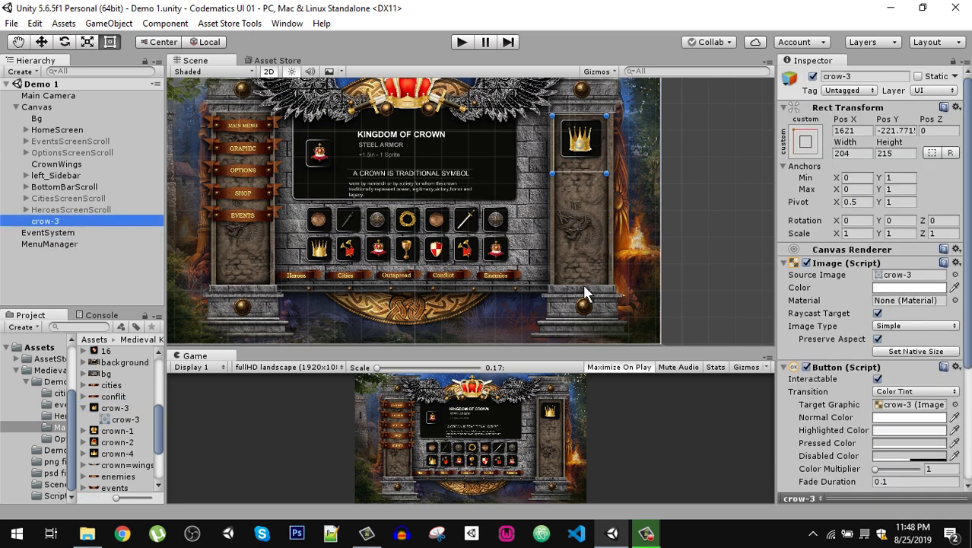
Create a new UI Image named content
{"action": "left_click", "coordinate": [19, 70]}
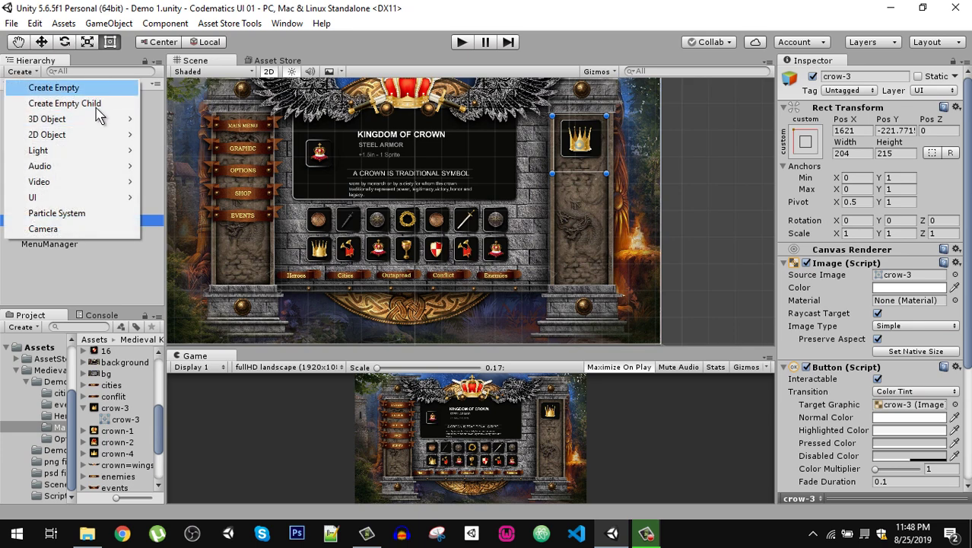
{"action": "mouse_move", "coordinate": [106, 197]}
{"action": "left_click", "coordinate": [190, 213]}
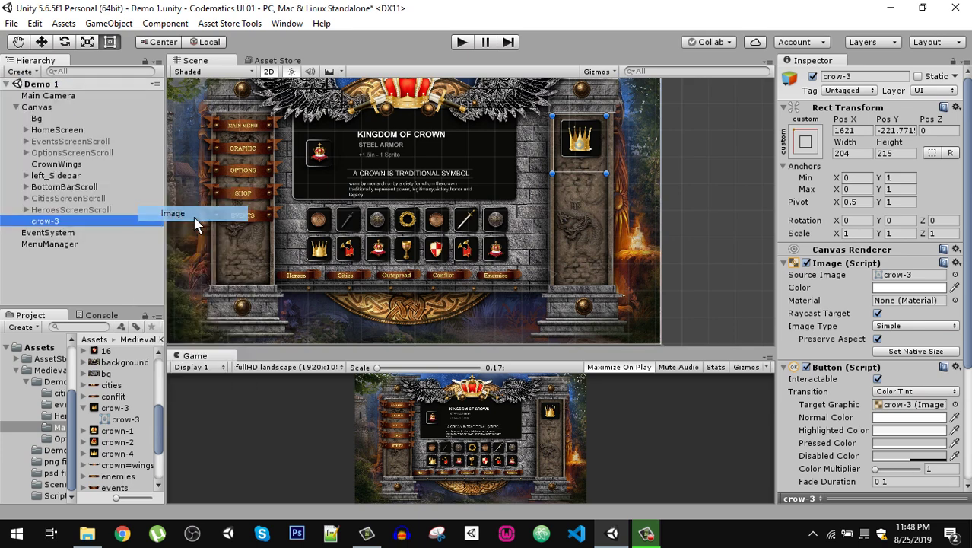
{"action": "left_click", "coordinate": [90, 231]}
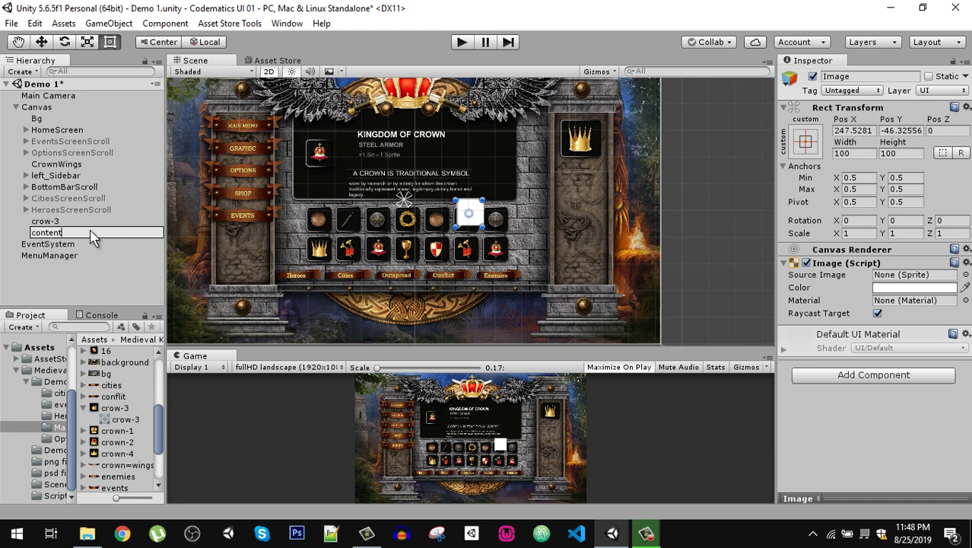
{"action": "key", "text": "Return"}
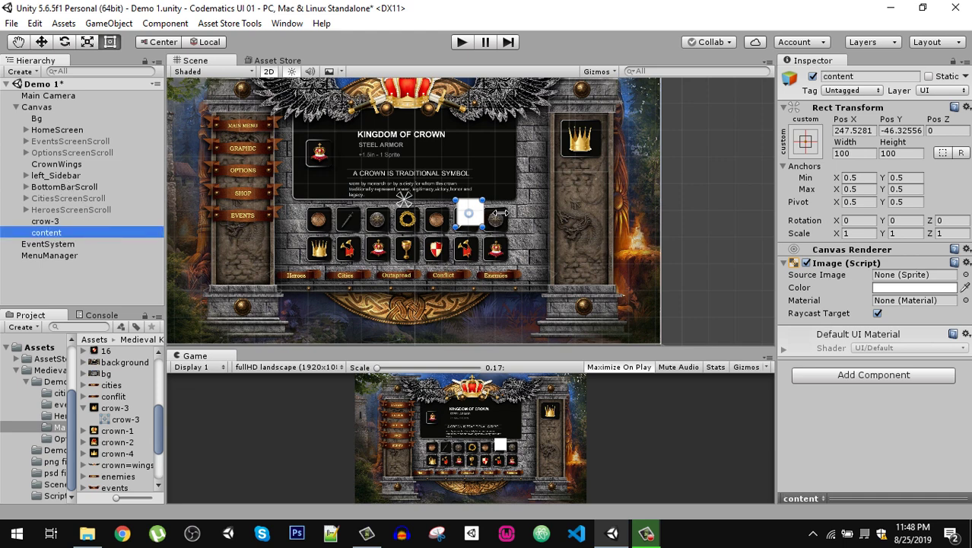
Resize content to 204×626.57 over the right sidebar and parent crow-3 inside it
{"action": "left_click_drag", "start_coordinate": [500, 213], "coordinate": [607, 213]}
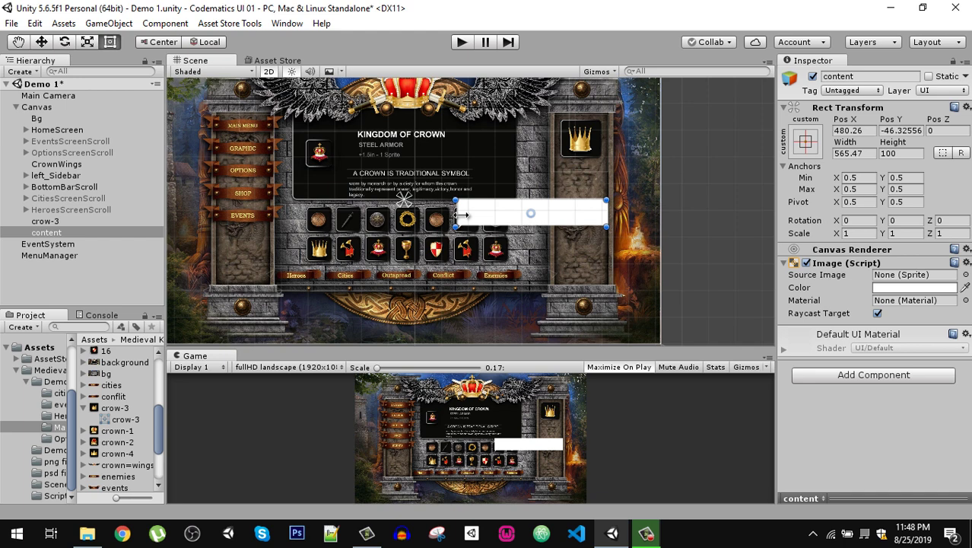
{"action": "left_click_drag", "start_coordinate": [461, 216], "coordinate": [553, 238]}
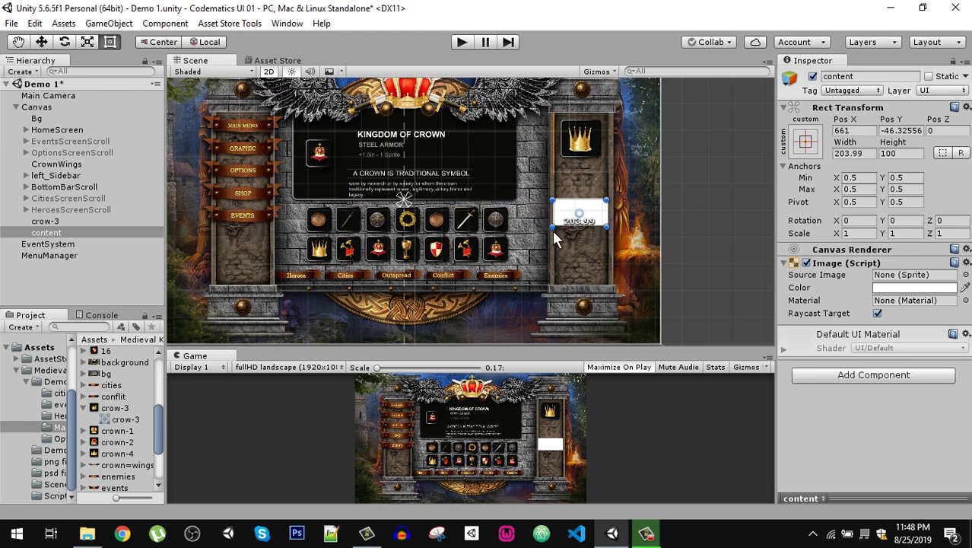
{"action": "left_click_drag", "start_coordinate": [581, 201], "coordinate": [581, 119]}
{"action": "left_click_drag", "start_coordinate": [581, 226], "coordinate": [581, 288]}
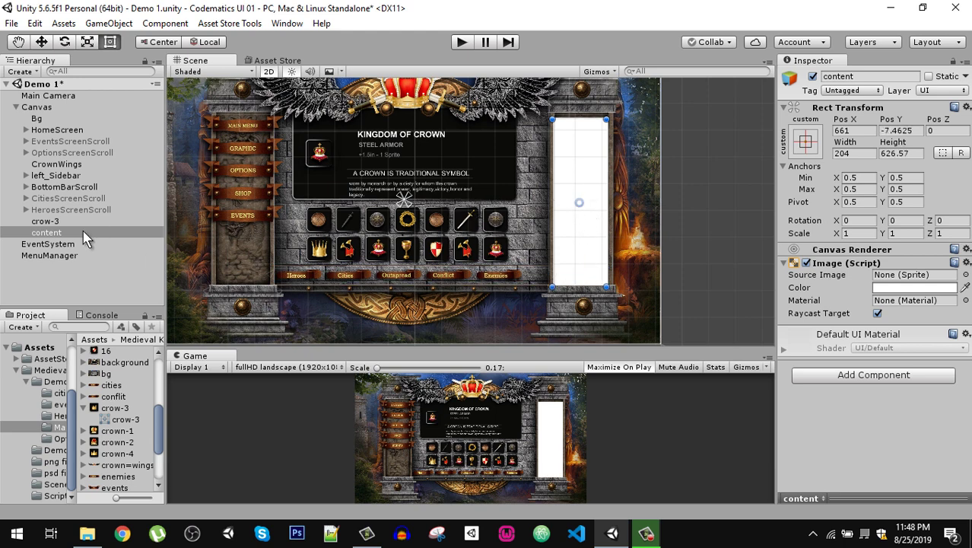
{"action": "left_click", "coordinate": [55, 222]}
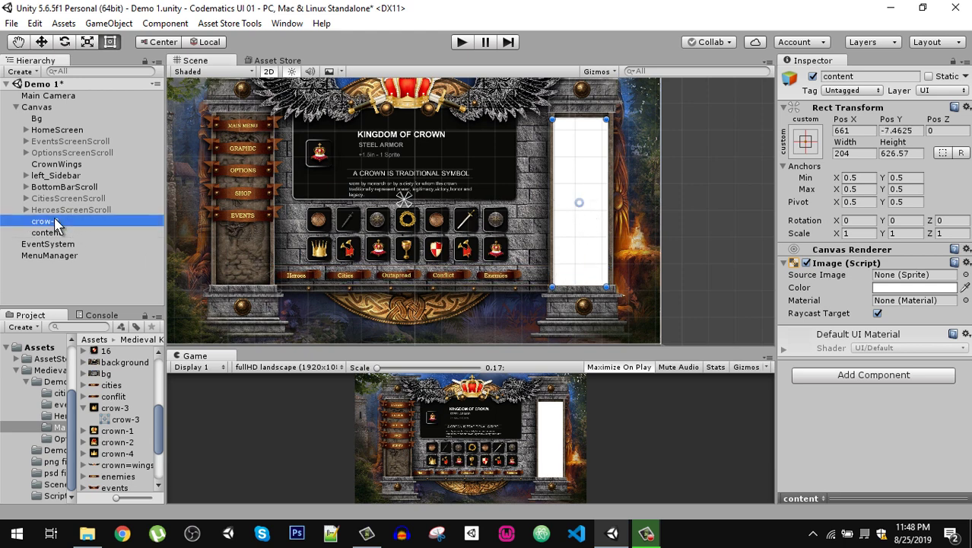
{"action": "left_click_drag", "start_coordinate": [55, 222], "coordinate": [59, 240]}
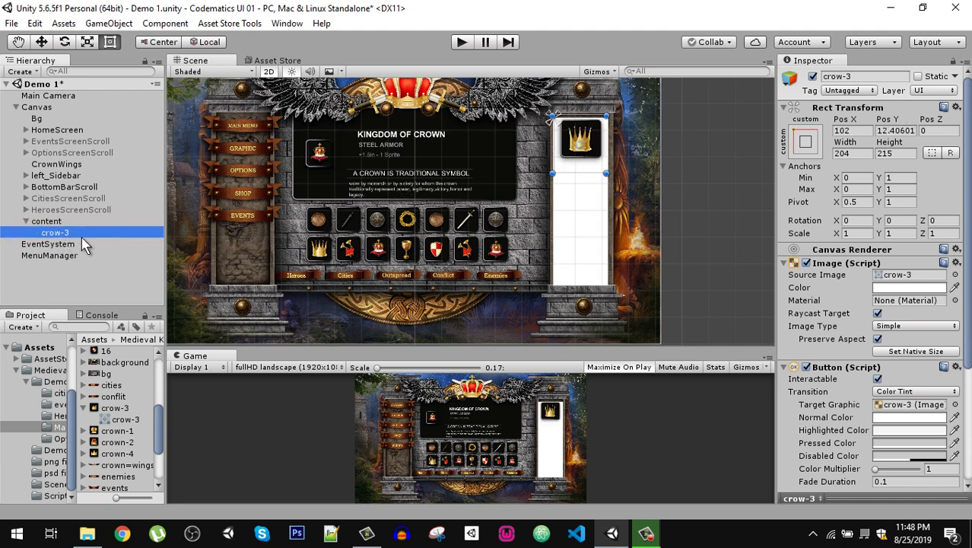
Duplicate the crow-3 crown, then delete the crow-3 (1) copy
{"action": "left_click", "coordinate": [68, 231]}
{"action": "left_click", "coordinate": [72, 297]}
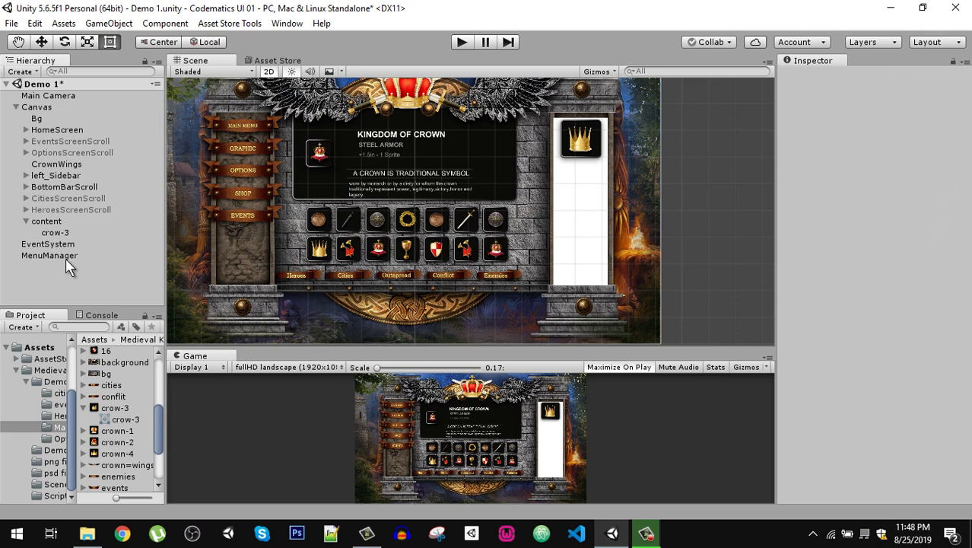
{"action": "left_click", "coordinate": [73, 235]}
{"action": "key", "text": "ctrl+d"}
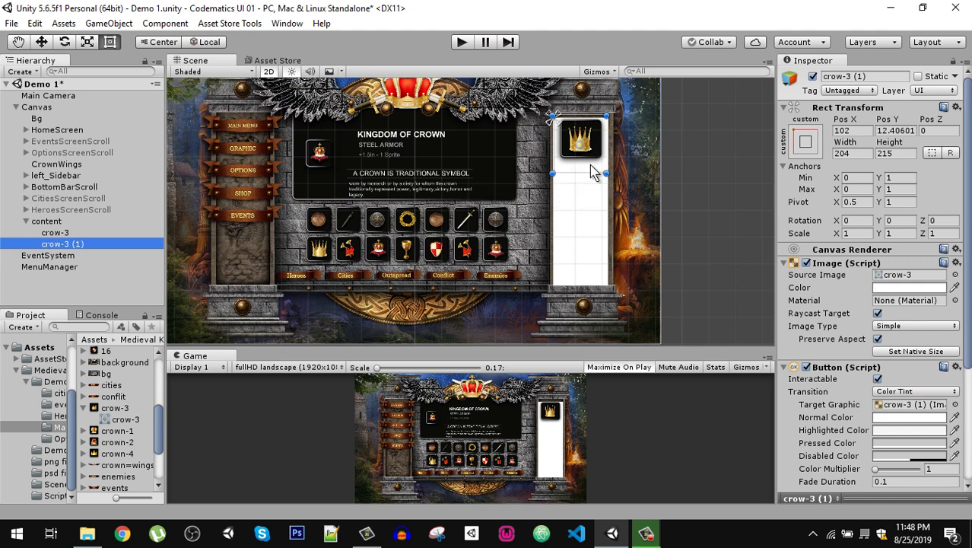
{"action": "left_click", "coordinate": [91, 280]}
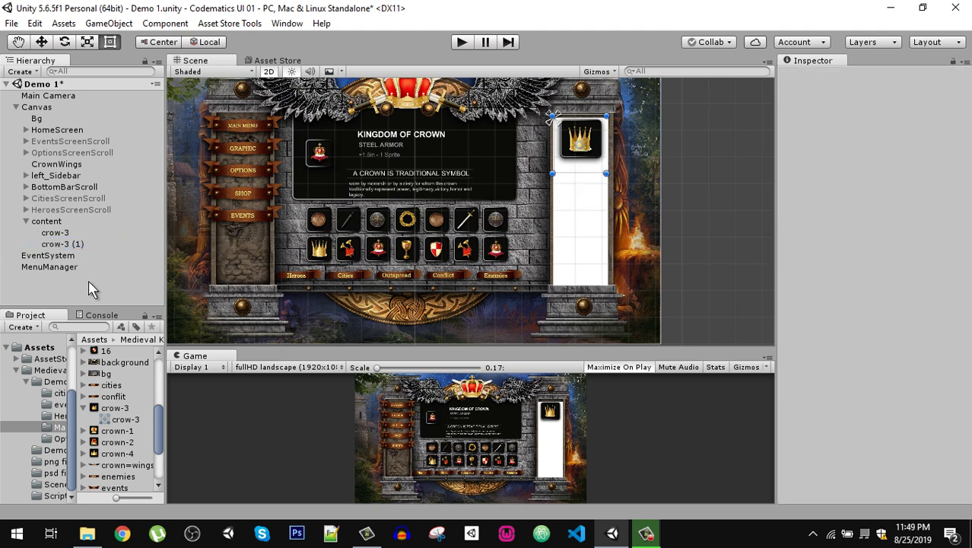
{"action": "left_click", "coordinate": [76, 245]}
{"action": "key", "text": "Delete"}
Add a Vertical Layout Group to content and duplicate crow-3 into stacked crown buttons
{"action": "left_click", "coordinate": [47, 221]}
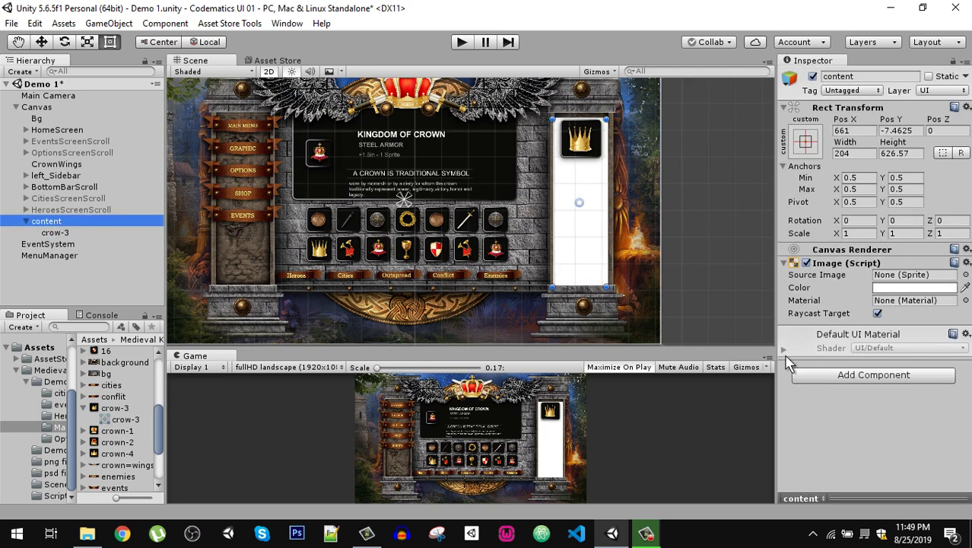
{"action": "left_click", "coordinate": [864, 376]}
{"action": "type", "text": "verti"}
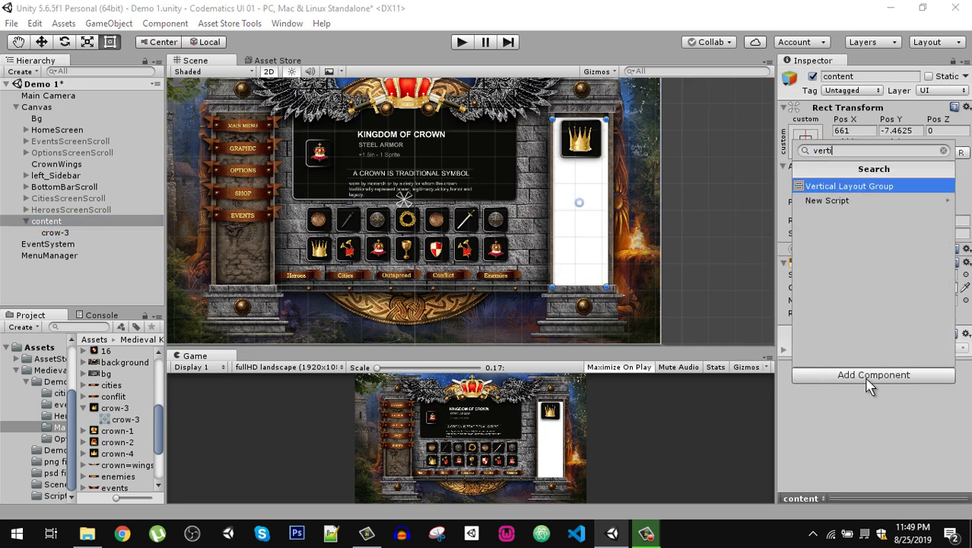
{"action": "key", "text": "Return"}
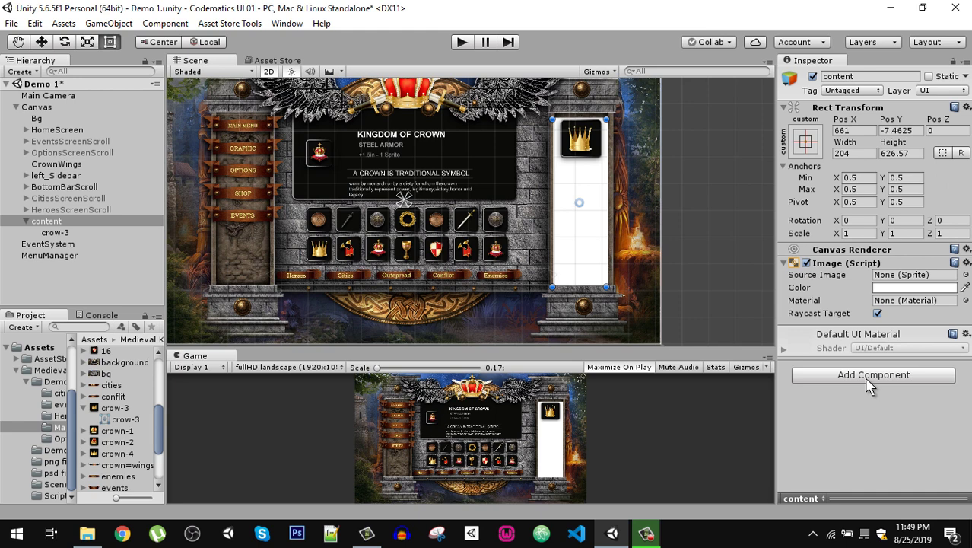
{"action": "left_click", "coordinate": [71, 233]}
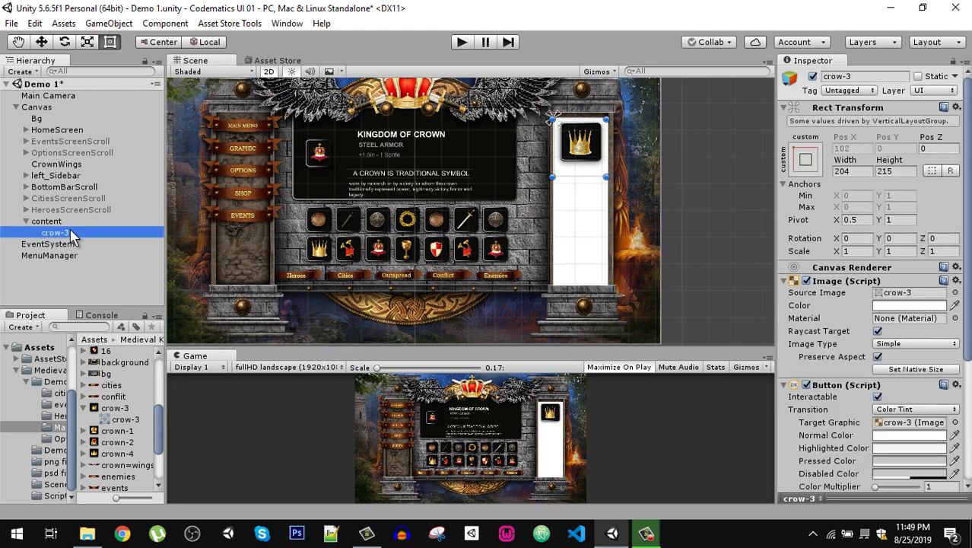
{"action": "key", "text": "ctrl+d"}
{"action": "key", "text": "ctrl+d"}
{"action": "key", "text": "ctrl+d"}
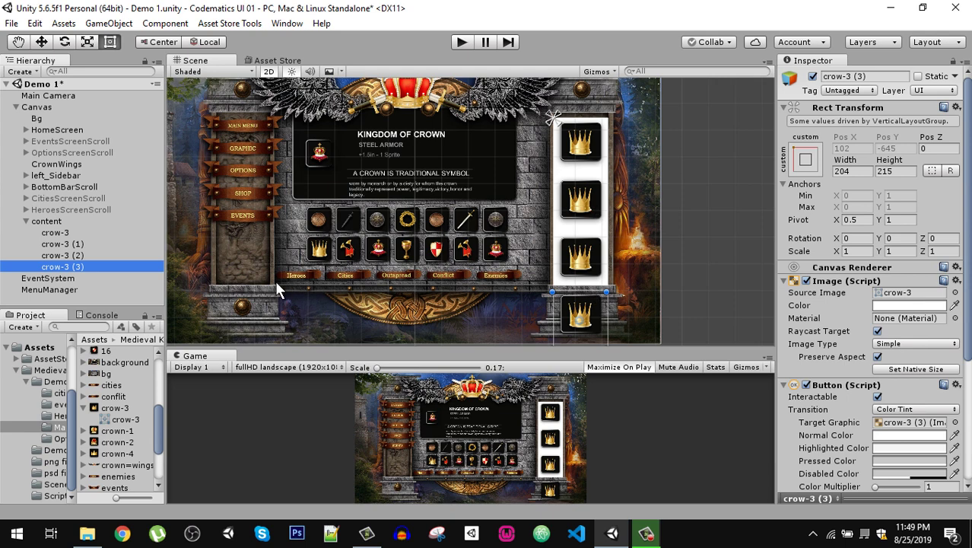
Set the content Vertical Layout Group's spacing to -19.76
{"action": "left_click", "coordinate": [81, 221]}
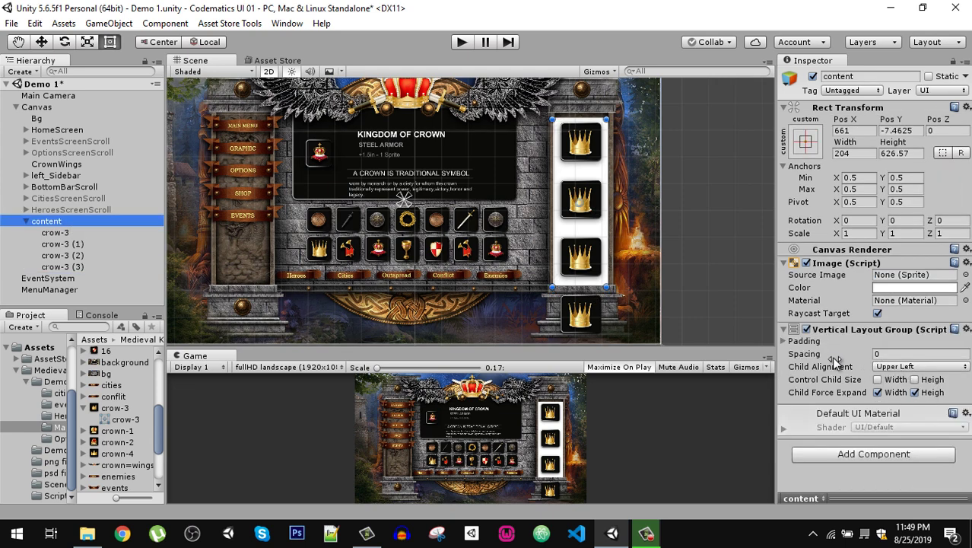
{"action": "left_click_drag", "start_coordinate": [869, 358], "coordinate": [403, 378]}
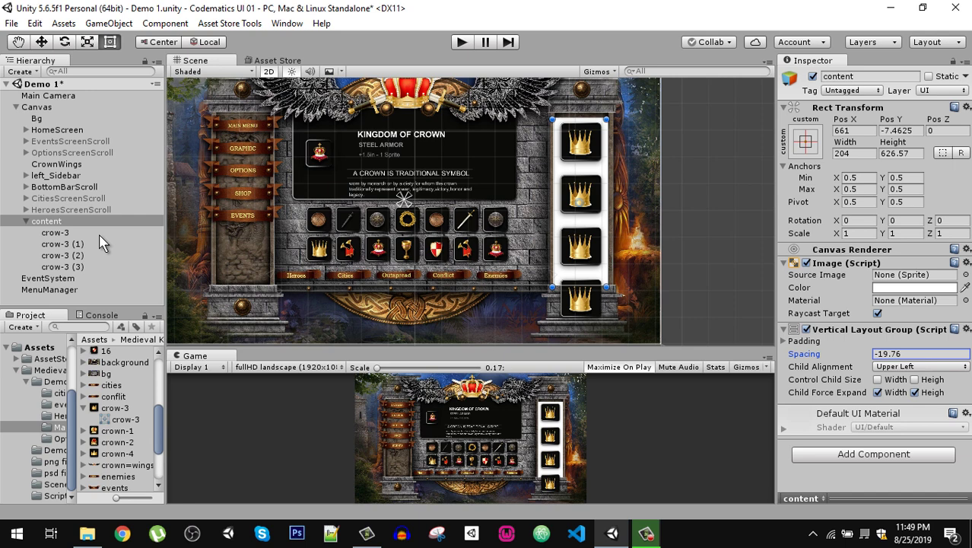
{"action": "left_click", "coordinate": [65, 223]}
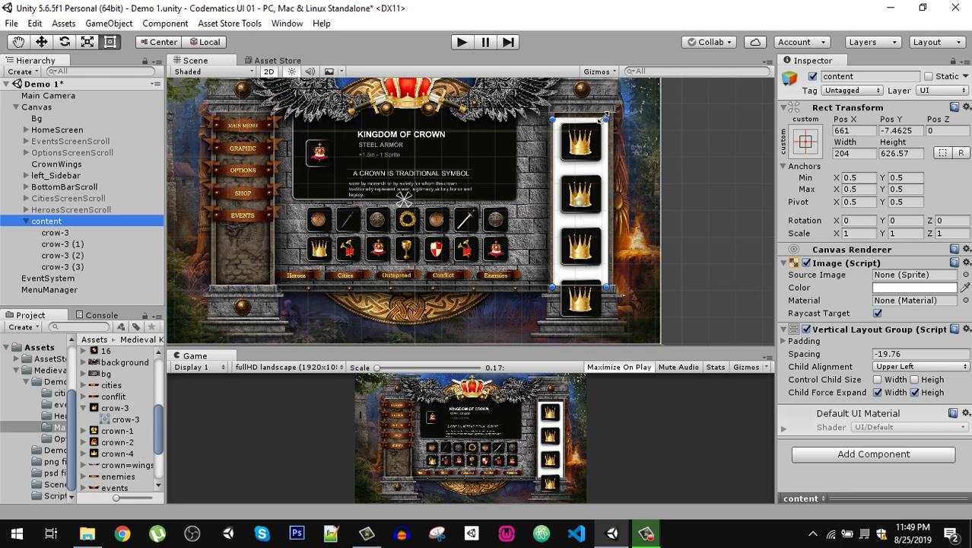
{"action": "left_click", "coordinate": [60, 226]}
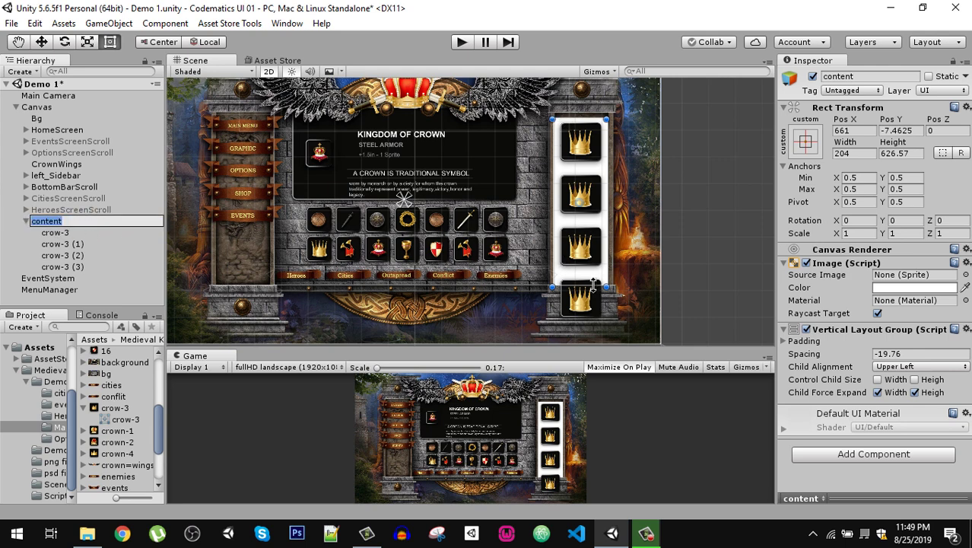
Extend content's height to 753 and set its image colour alpha to 0 (FFFFFF00)
{"action": "left_click_drag", "start_coordinate": [592, 284], "coordinate": [593, 321]}
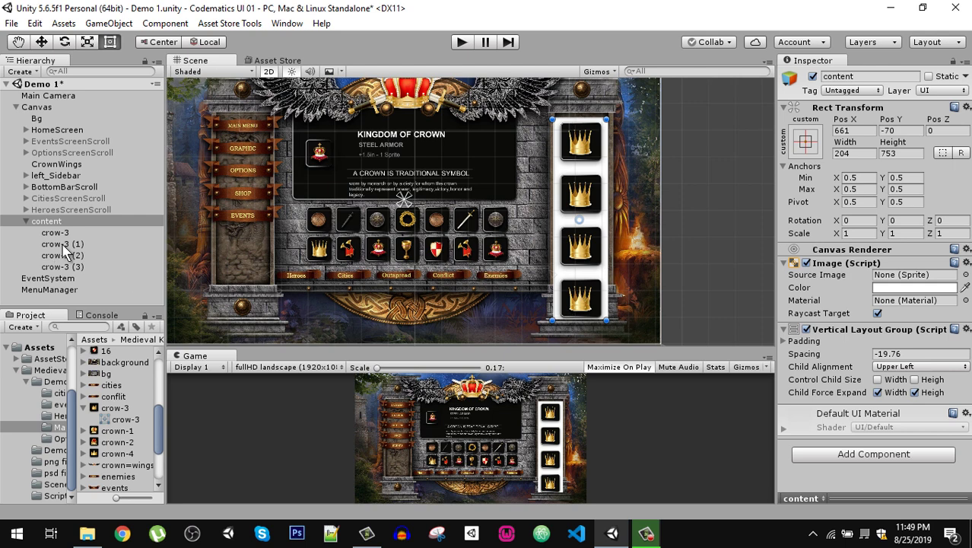
{"action": "left_click", "coordinate": [917, 287]}
{"action": "left_click_drag", "start_coordinate": [895, 386], "coordinate": [704, 417]}
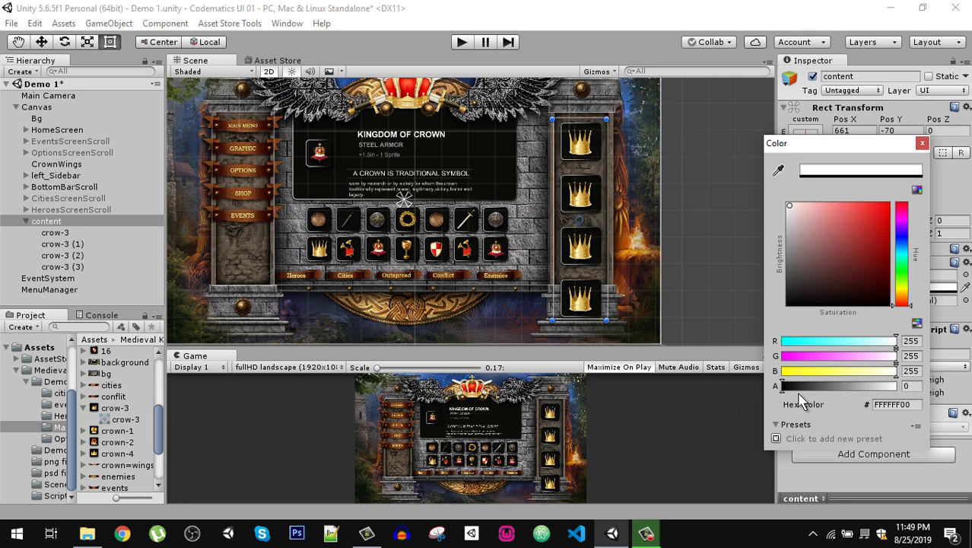
{"action": "left_click", "coordinate": [922, 144]}
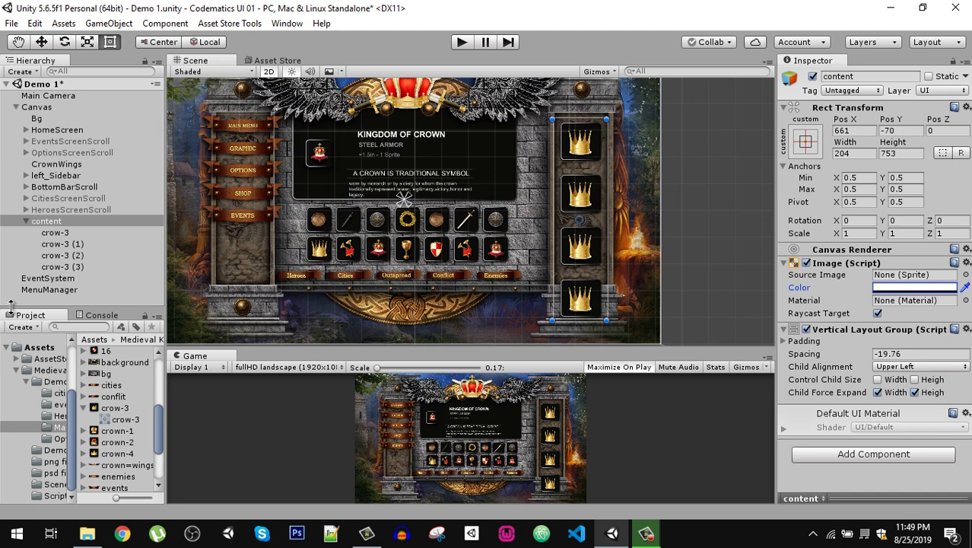
{"action": "left_click", "coordinate": [23, 222]}
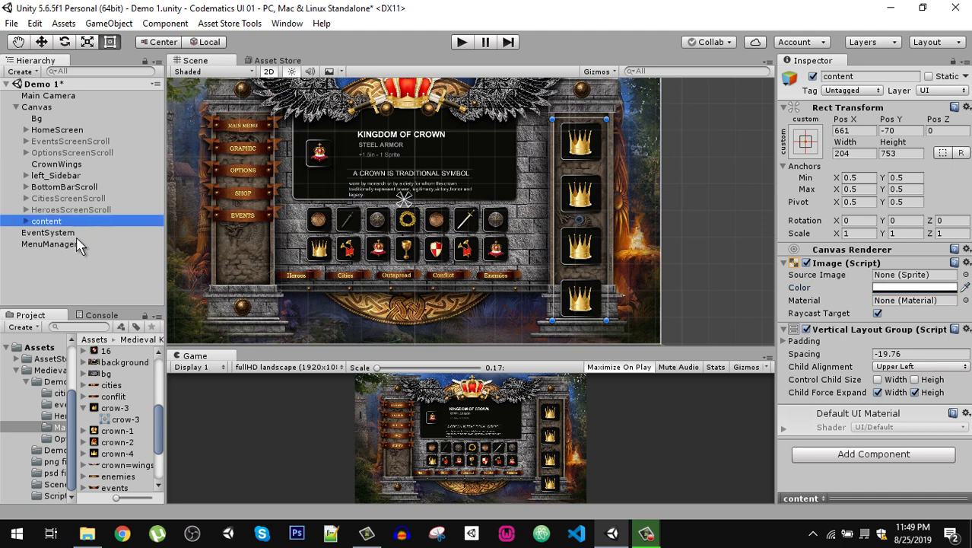
Create a new UI Image named rightSidebar
{"action": "left_click", "coordinate": [21, 71]}
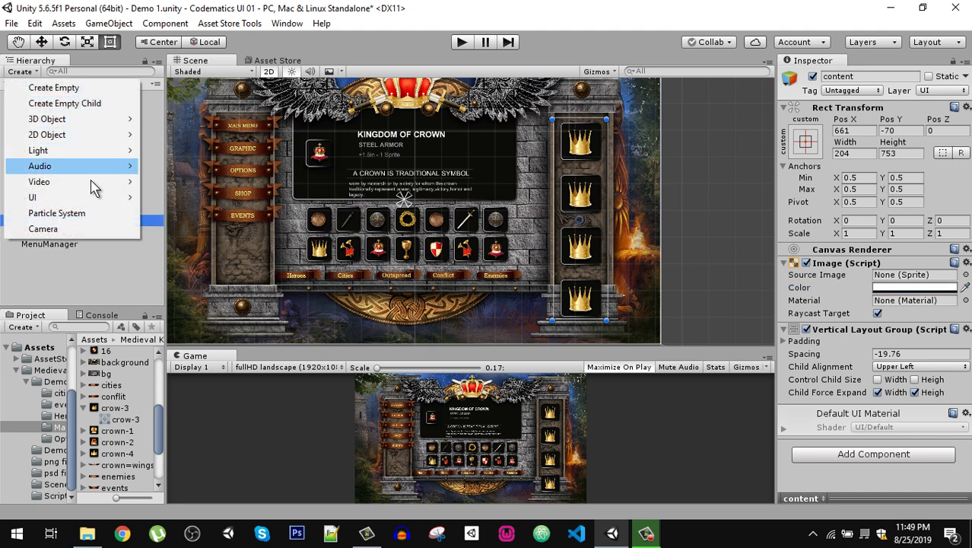
{"action": "mouse_move", "coordinate": [111, 198]}
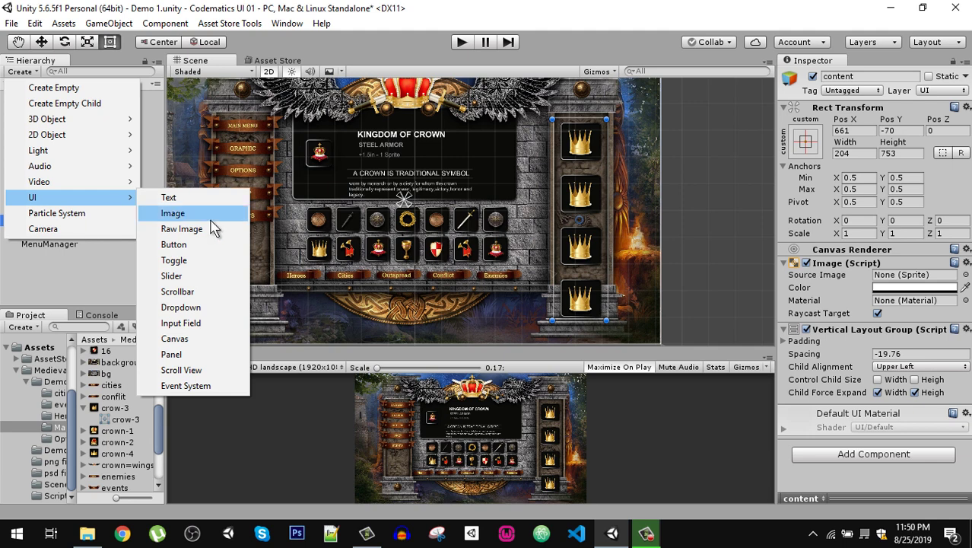
{"action": "left_click", "coordinate": [173, 213]}
{"action": "left_click", "coordinate": [69, 233]}
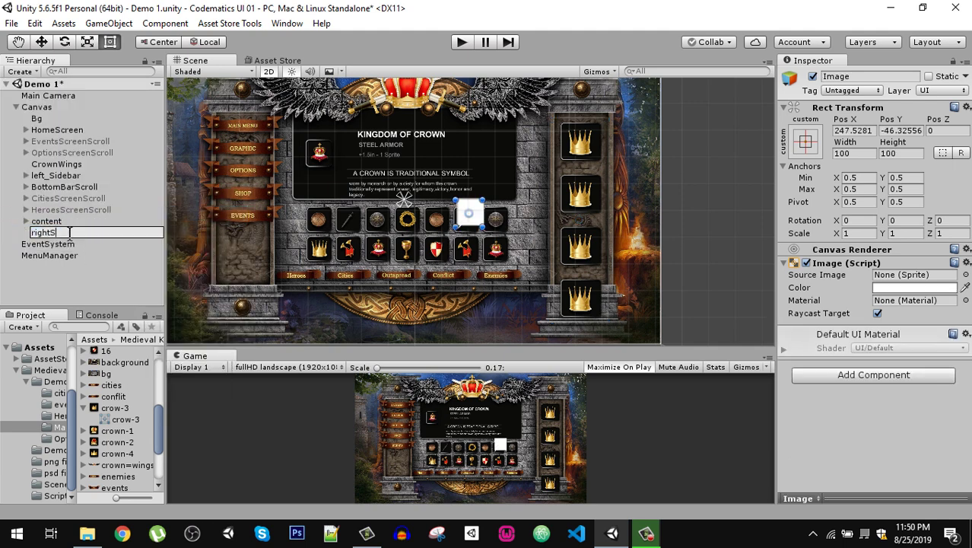
{"action": "key", "text": "Return"}
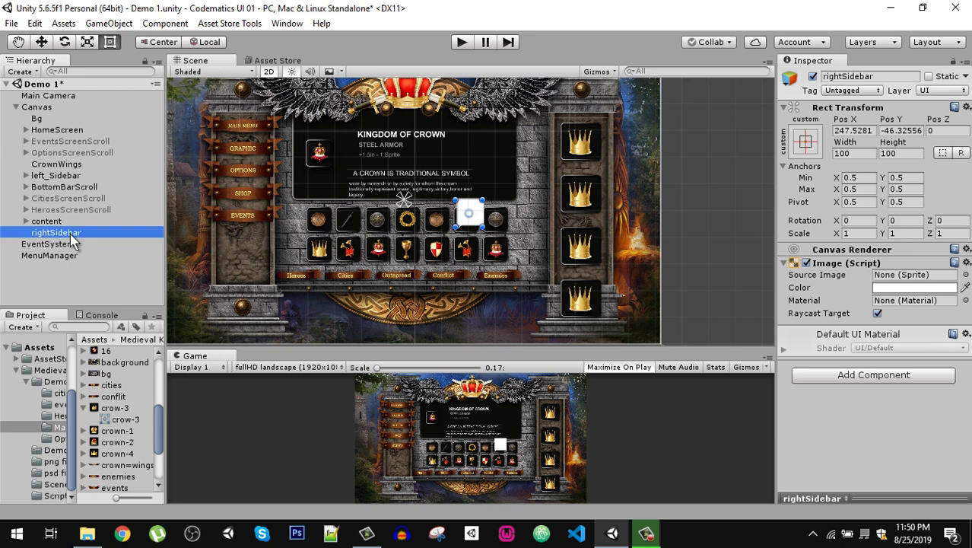
Size rightSidebar to 204×618 at X 661, Y 9 over the right column
{"action": "left_click_drag", "start_coordinate": [484, 216], "coordinate": [608, 211]}
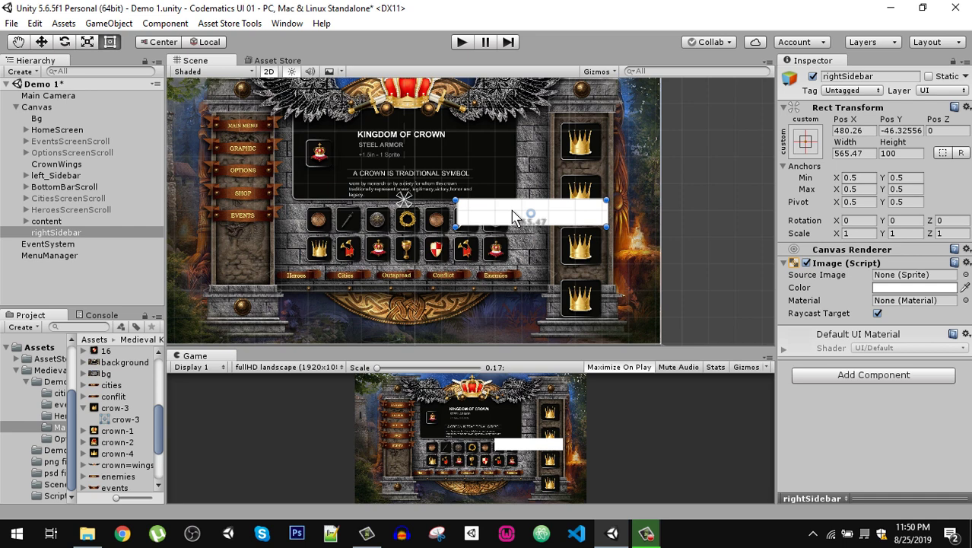
{"action": "left_click_drag", "start_coordinate": [455, 214], "coordinate": [584, 111]}
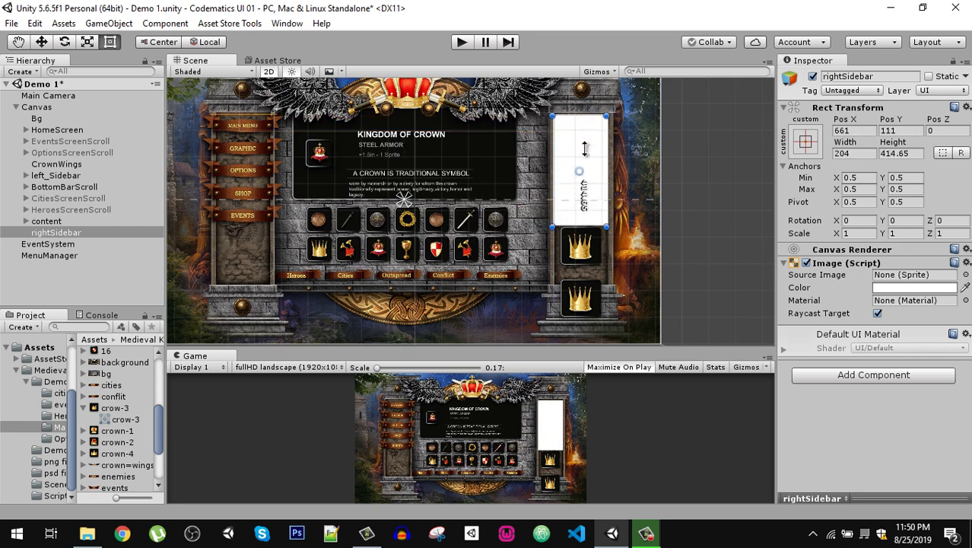
{"action": "left_click_drag", "start_coordinate": [584, 228], "coordinate": [584, 288]}
Add a Scroll Rect to rightSidebar with Horizontal scrolling turned off
{"action": "left_click", "coordinate": [48, 222]}
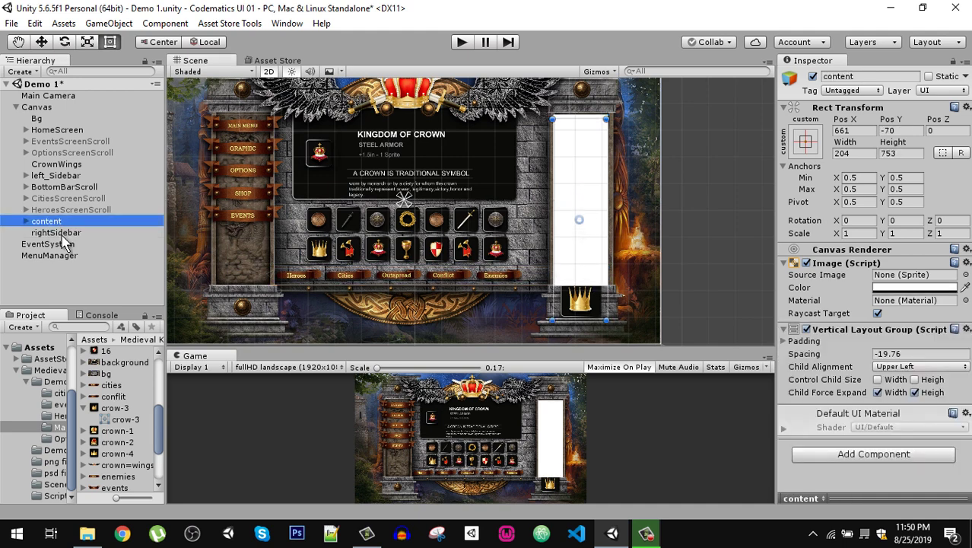
{"action": "left_click", "coordinate": [60, 232]}
{"action": "left_click", "coordinate": [905, 380]}
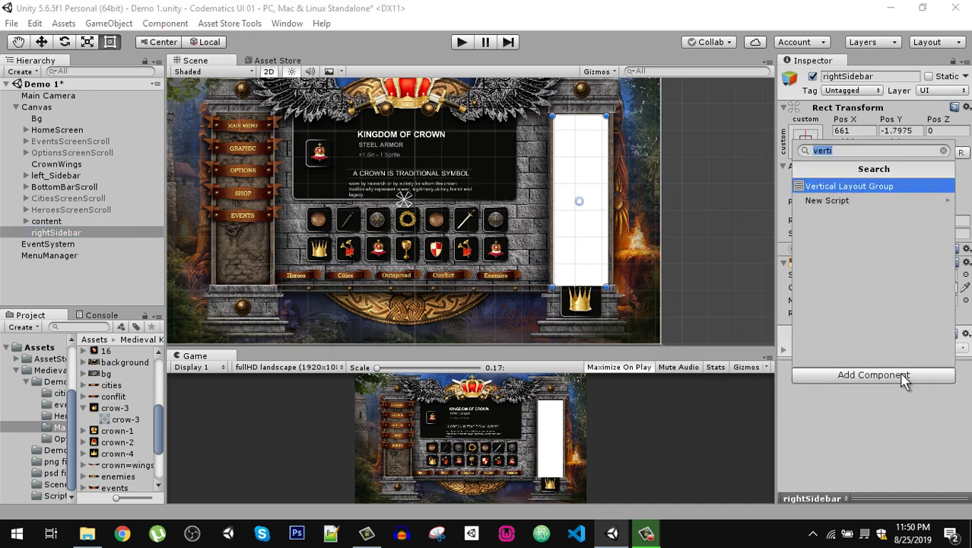
{"action": "type", "text": "scr"}
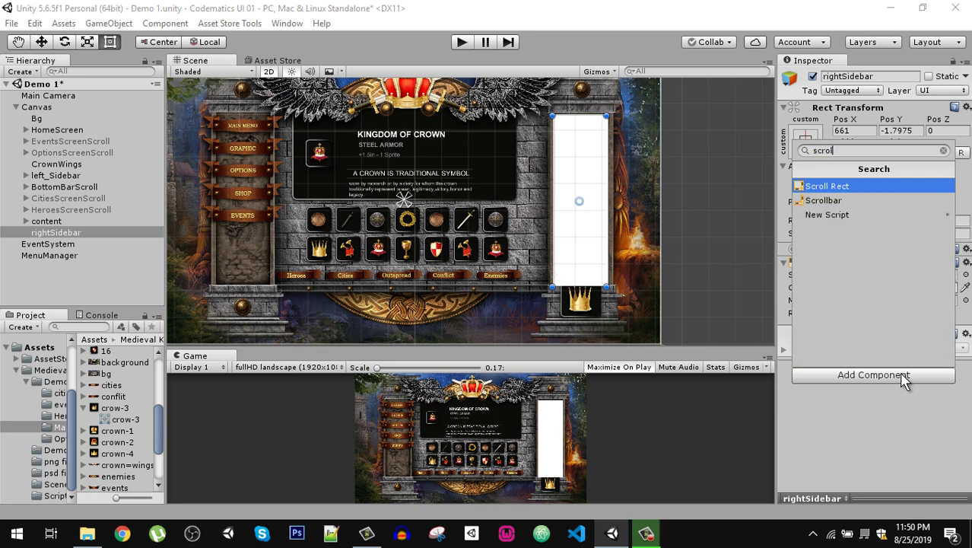
{"action": "type", "text": "oll"}
{"action": "key", "text": "Return"}
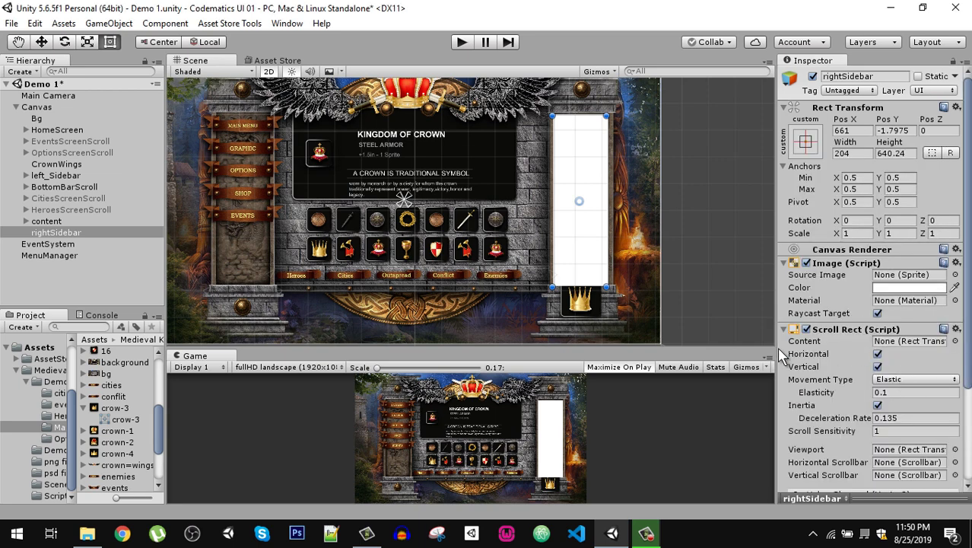
{"action": "scroll", "coordinate": [860, 392], "scroll_direction": "down", "scroll_amount": 3}
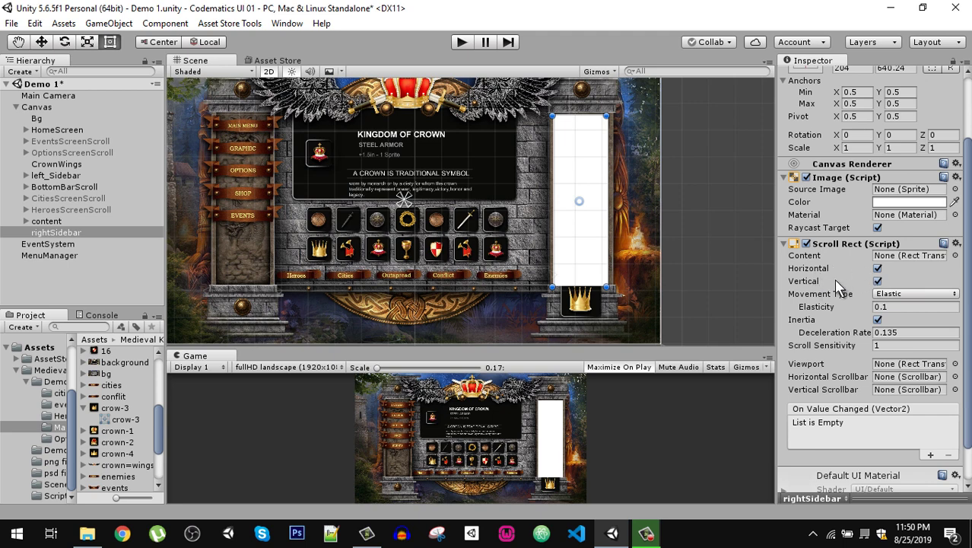
{"action": "left_click", "coordinate": [877, 268]}
Assign content as the Scroll Rect's Content and parent it under rightSidebar
{"action": "left_click_drag", "start_coordinate": [50, 223], "coordinate": [905, 261]}
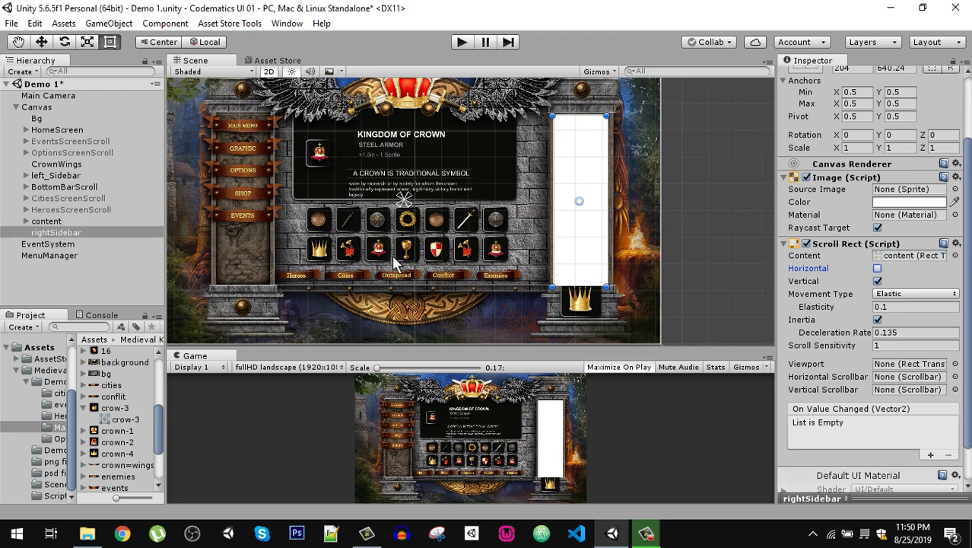
{"action": "left_click", "coordinate": [60, 225]}
{"action": "left_click_drag", "start_coordinate": [63, 228], "coordinate": [67, 241]}
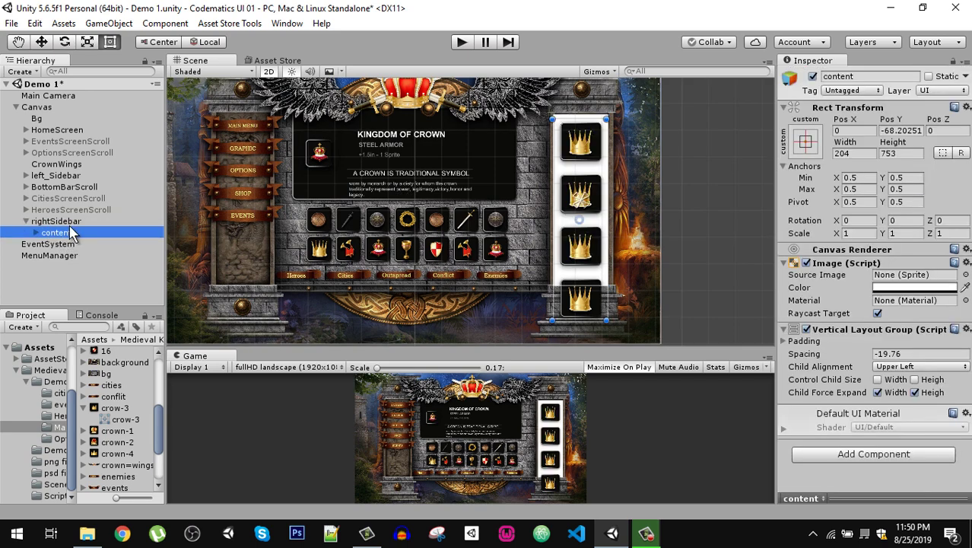
Run the game, drag the crown list to test vertical scrolling, then stop play mode
{"action": "left_click", "coordinate": [460, 42]}
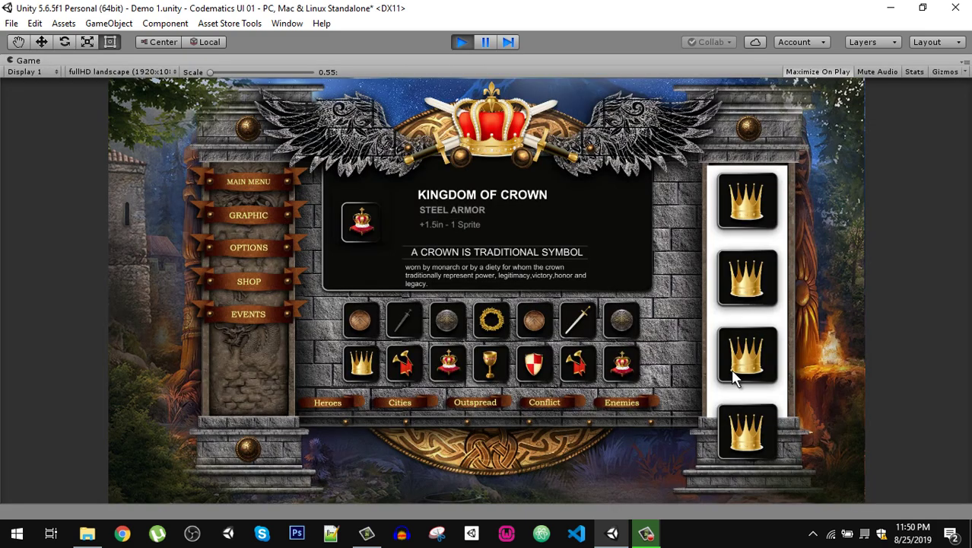
{"action": "left_click_drag", "start_coordinate": [734, 378], "coordinate": [770, 228]}
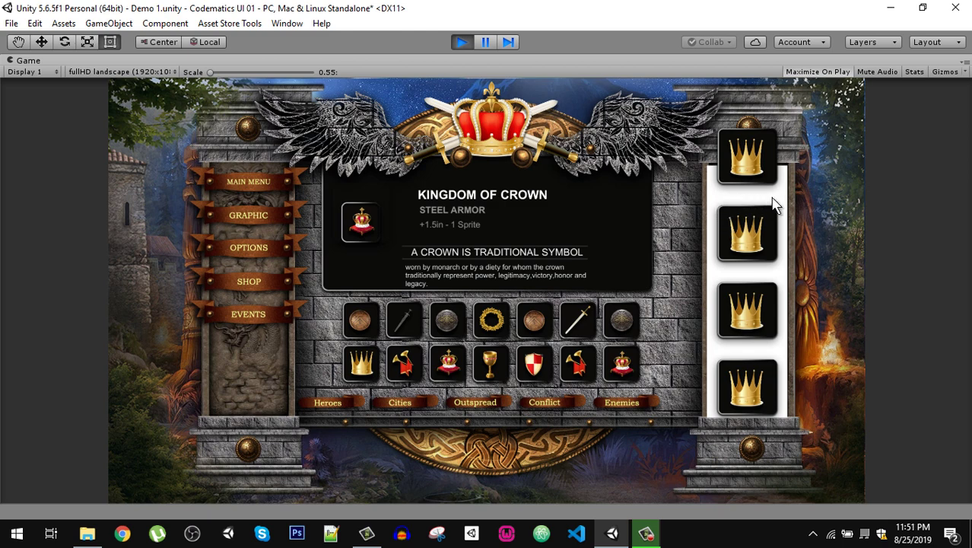
{"action": "left_click", "coordinate": [462, 42]}
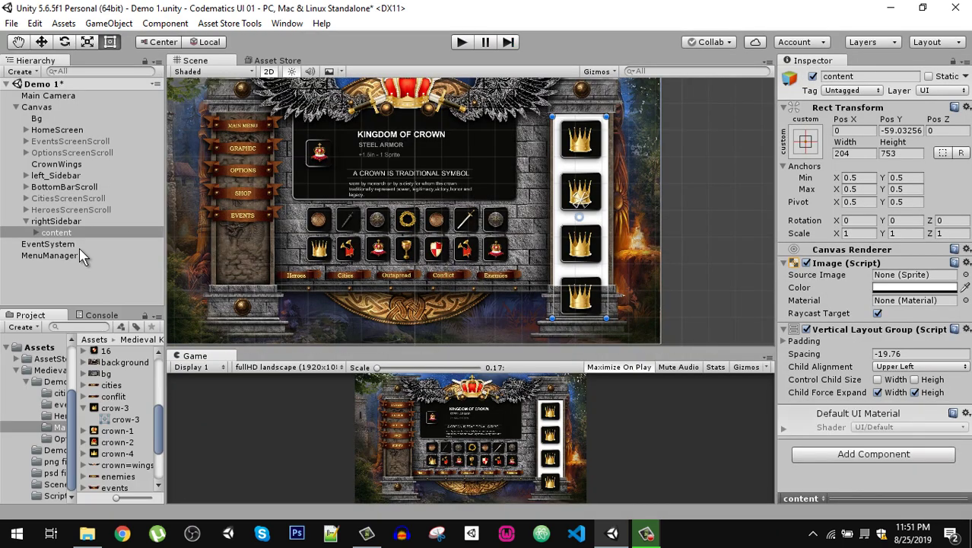
Add a Mask component to rightSidebar
{"action": "left_click", "coordinate": [53, 221]}
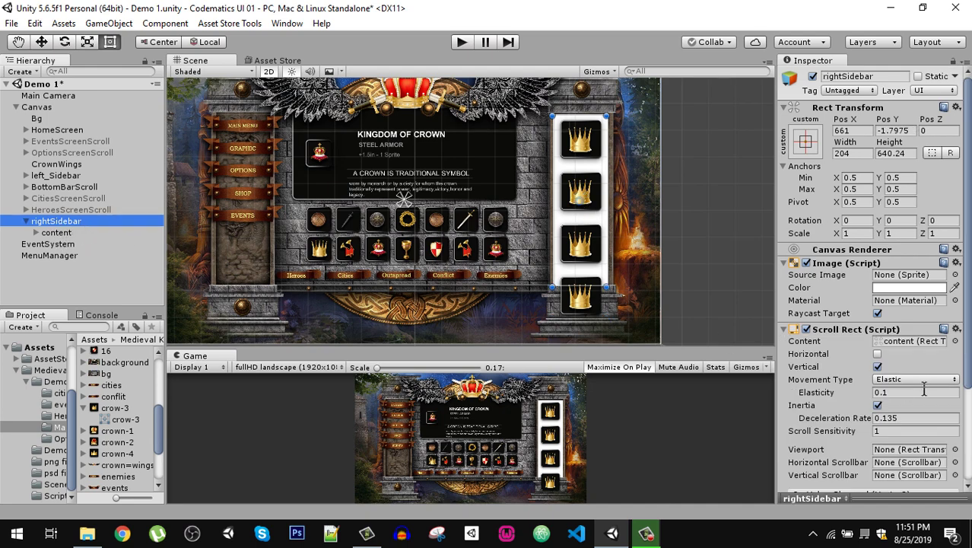
{"action": "scroll", "coordinate": [879, 413], "scroll_direction": "down", "scroll_amount": 3}
{"action": "left_click", "coordinate": [860, 472]}
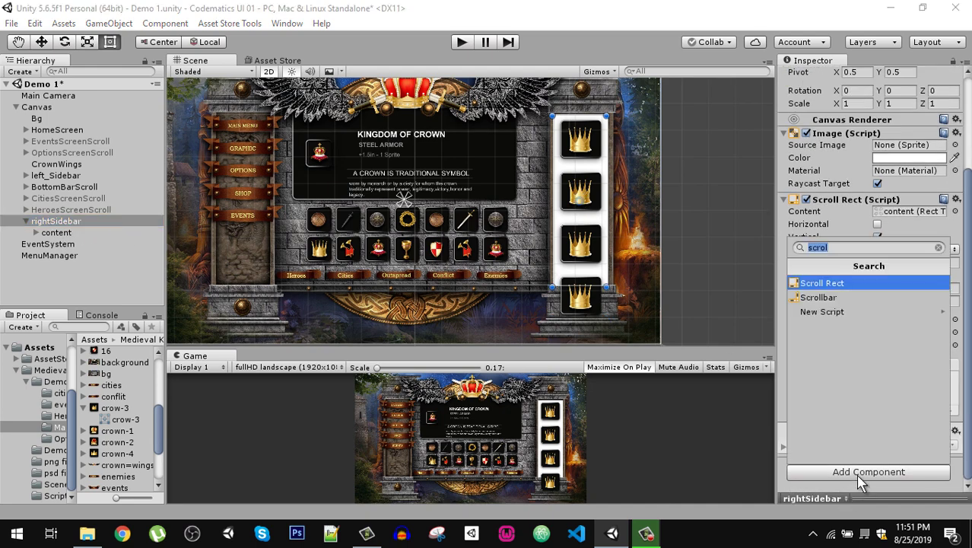
{"action": "type", "text": "mask"}
{"action": "key", "text": "Return"}
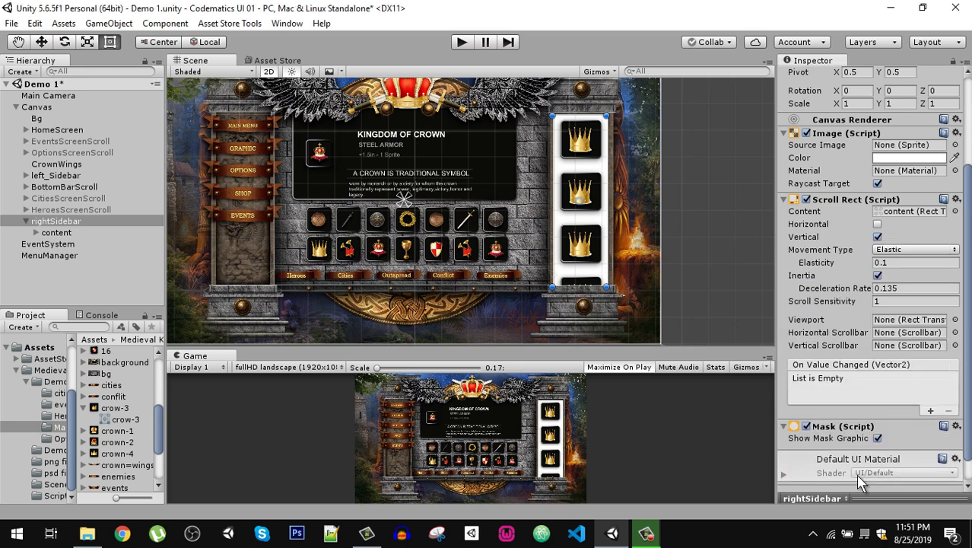
Run the game and scroll the crown list up and down inside the sidebar
{"action": "left_click", "coordinate": [461, 42]}
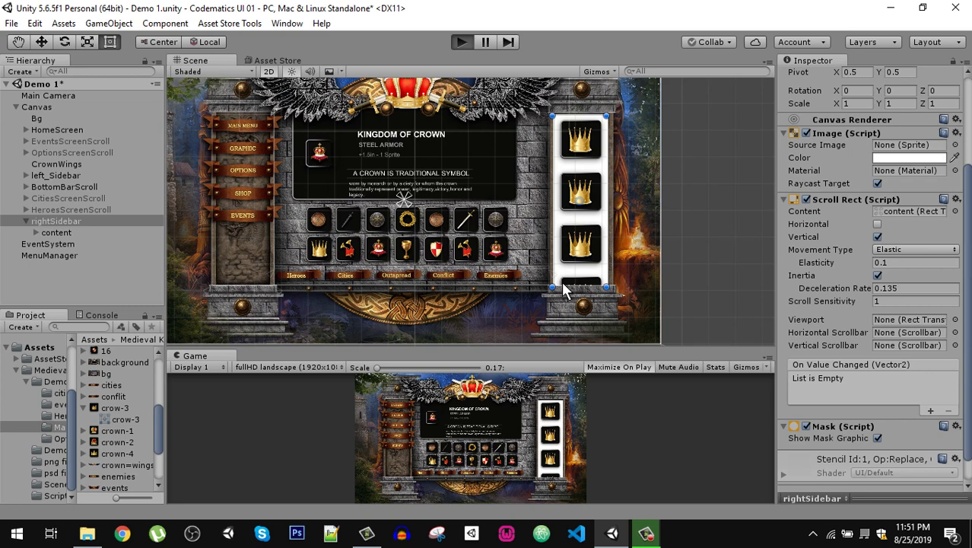
{"action": "scroll", "coordinate": [742, 384], "scroll_direction": "up", "scroll_amount": 2}
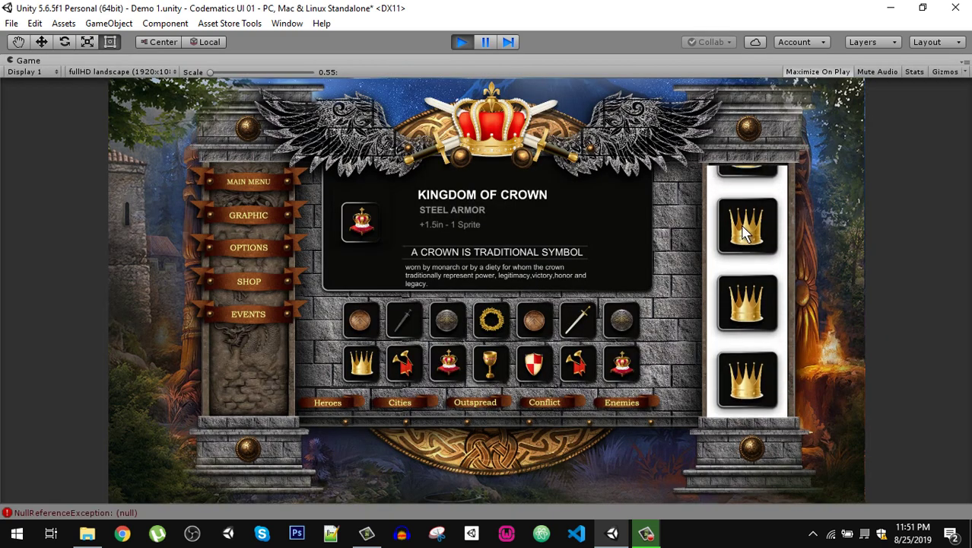
{"action": "scroll", "coordinate": [745, 365], "scroll_direction": "down", "scroll_amount": 1}
{"action": "scroll", "coordinate": [757, 274], "scroll_direction": "up", "scroll_amount": 3}
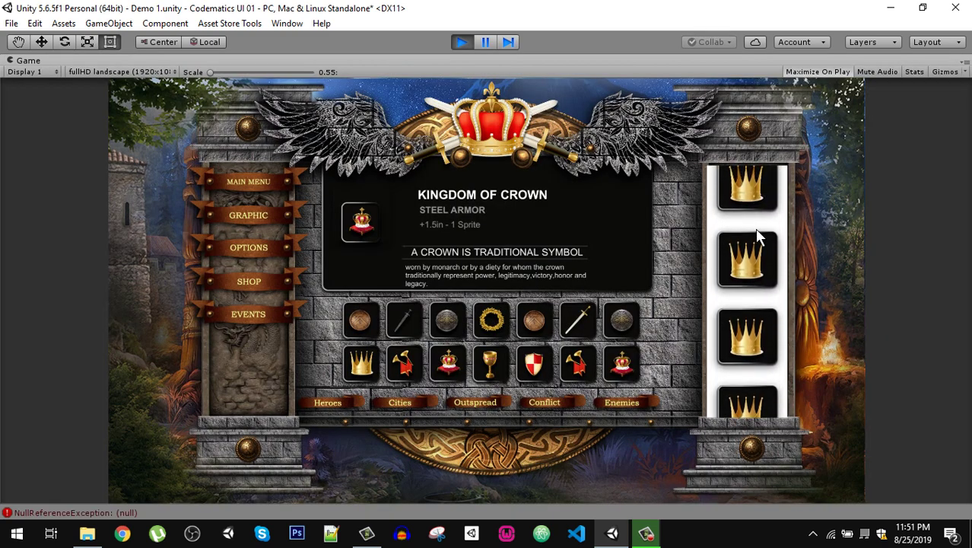
Turn off Show Mask Graphic on rightSidebar's Mask and recheck crown scrolling in play mode
{"action": "left_click", "coordinate": [462, 42]}
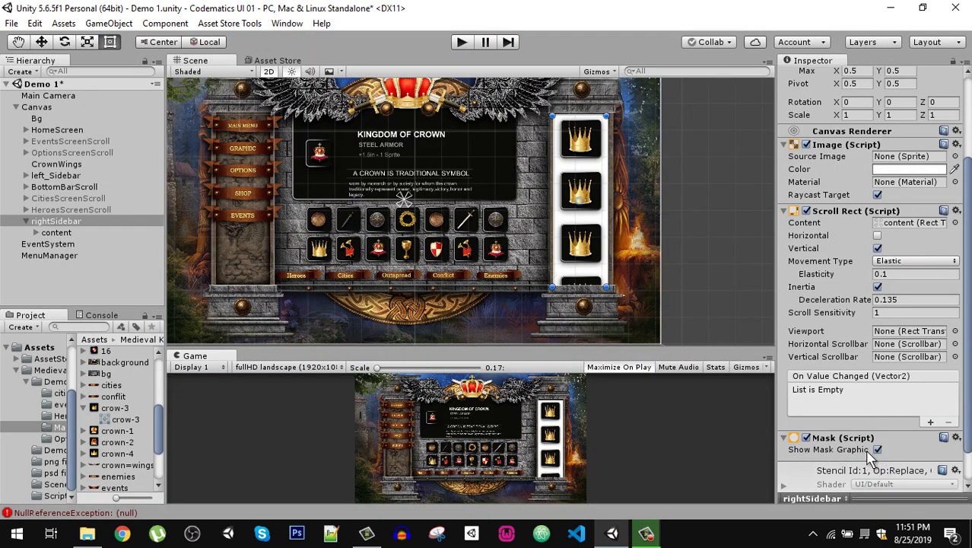
{"action": "left_click", "coordinate": [879, 450]}
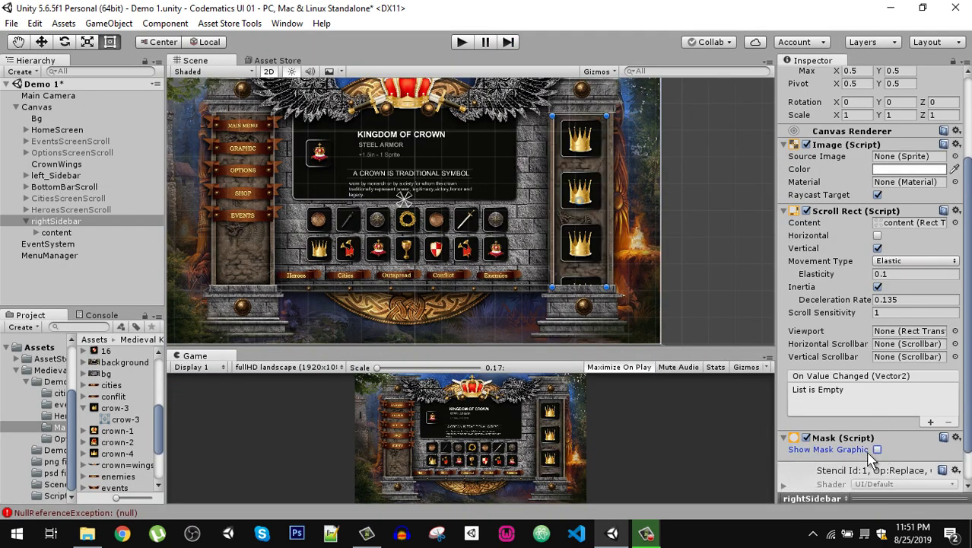
{"action": "left_click", "coordinate": [461, 42]}
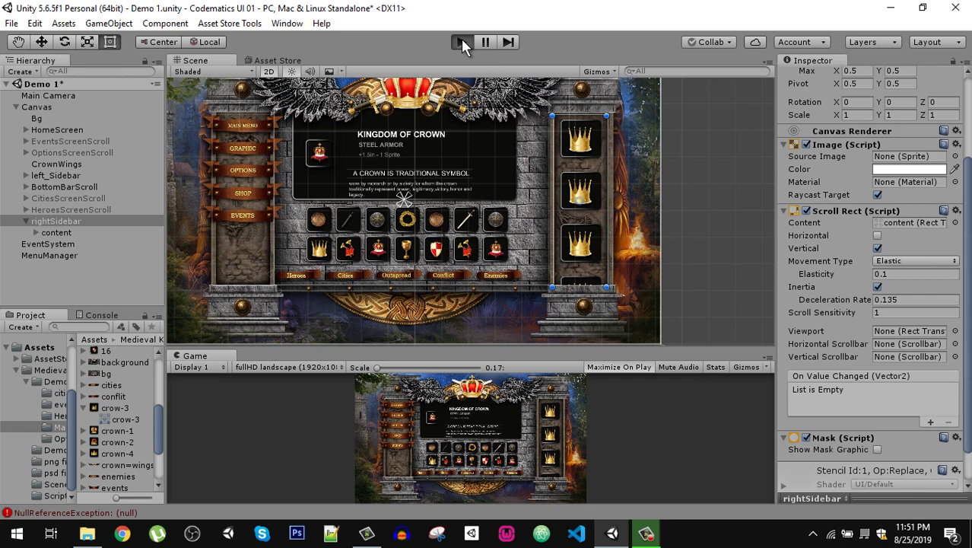
{"action": "scroll", "coordinate": [756, 342], "scroll_direction": "up", "scroll_amount": 2}
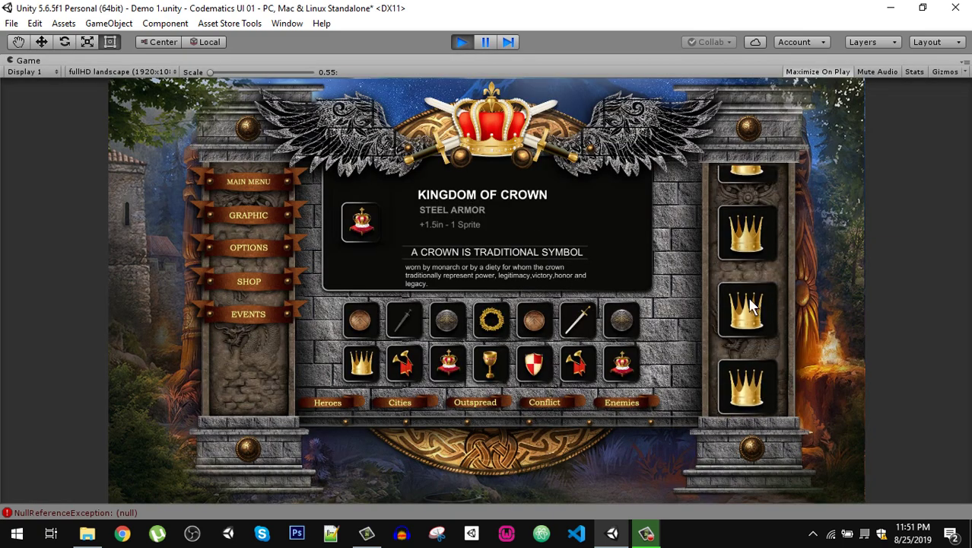
{"action": "scroll", "coordinate": [757, 304], "scroll_direction": "up", "scroll_amount": 2}
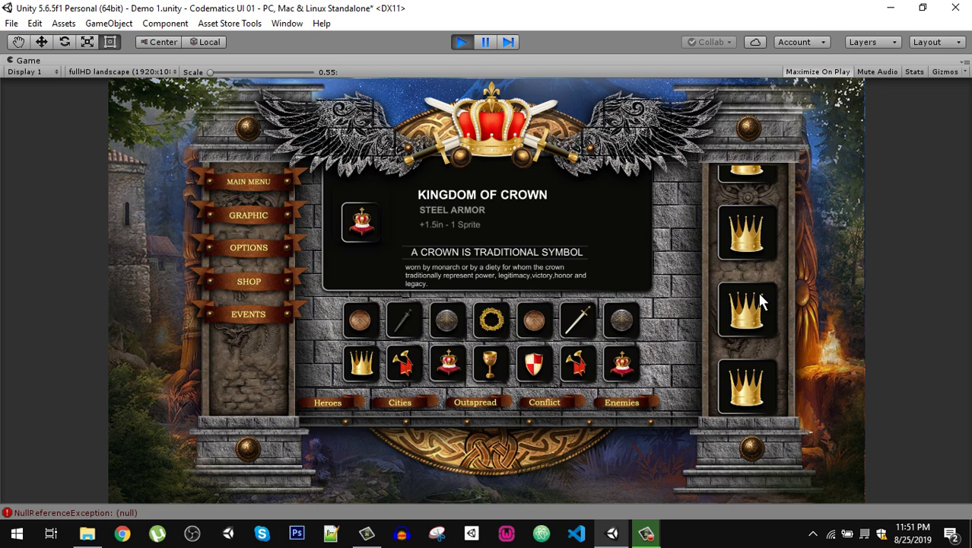
{"action": "left_click", "coordinate": [461, 44]}
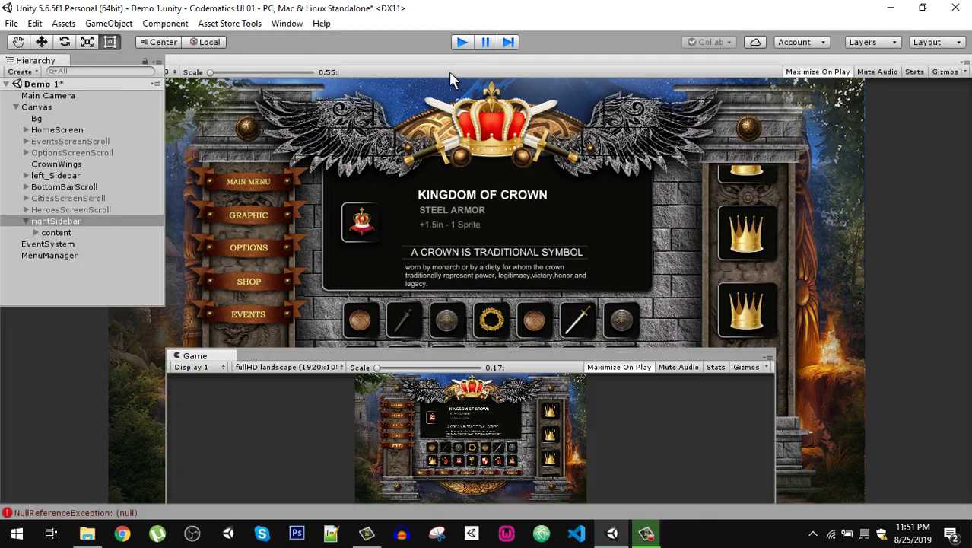
Duplicate crown button crow-3 (3) into a fifth button, crow-3 (4), and resize it
{"action": "left_click", "coordinate": [36, 233]}
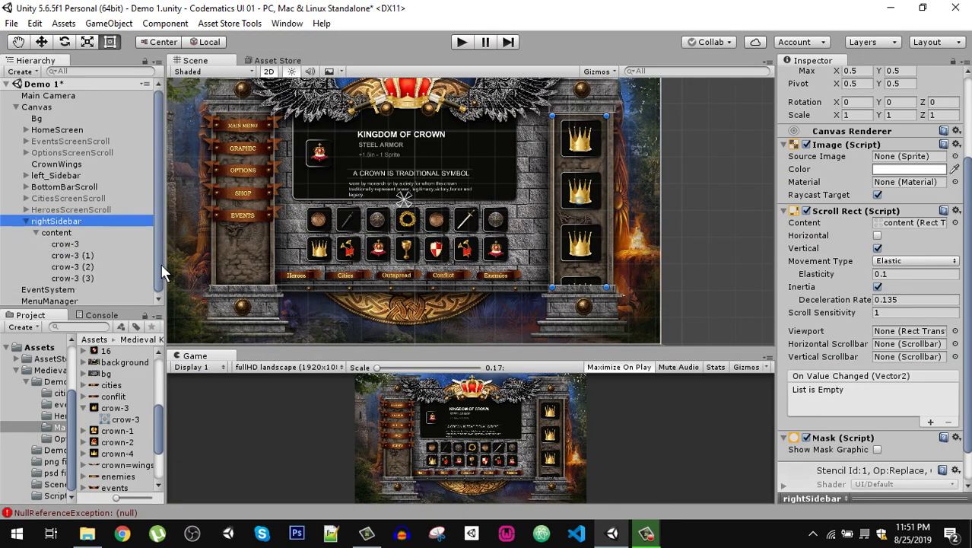
{"action": "left_click", "coordinate": [85, 280]}
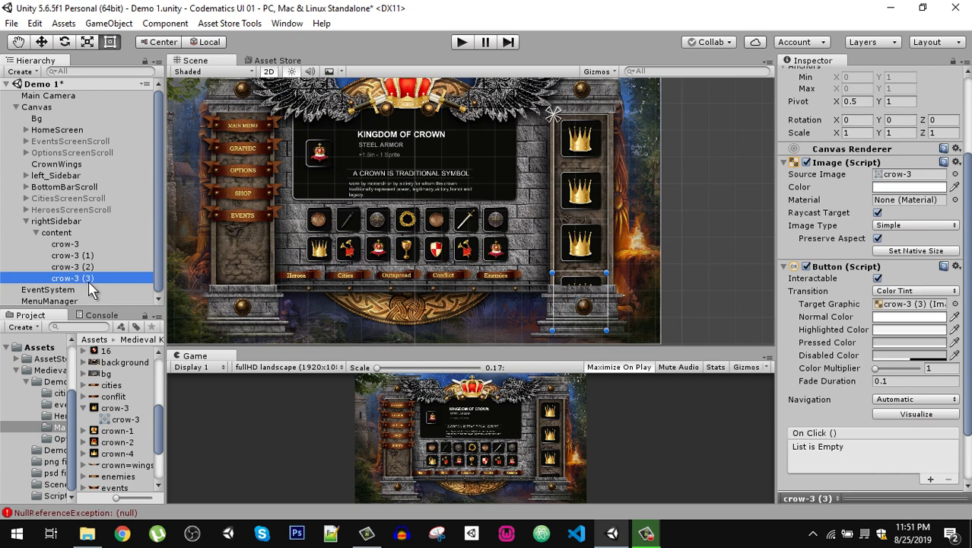
{"action": "key", "text": "ctrl+d"}
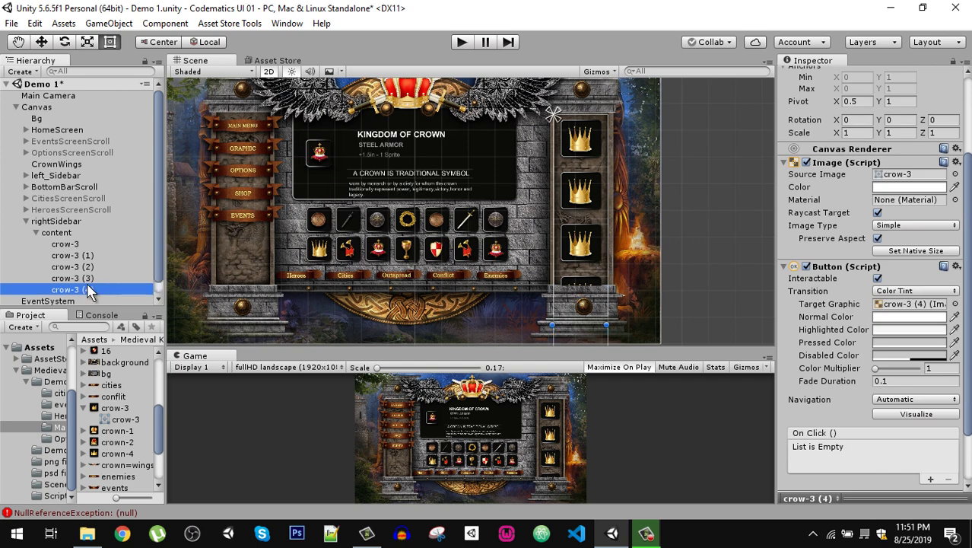
{"action": "scroll", "coordinate": [613, 262], "scroll_direction": "down", "scroll_amount": 3}
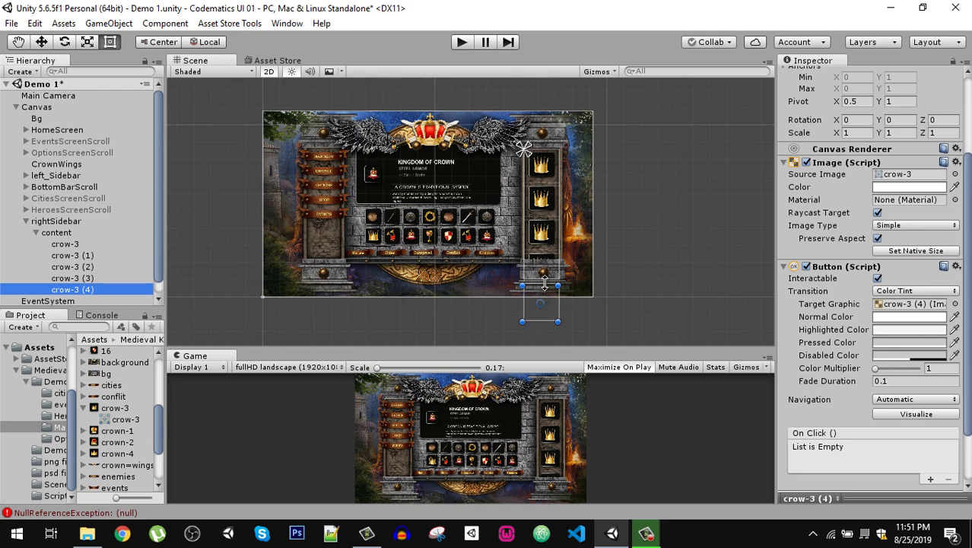
{"action": "mouse_move", "coordinate": [545, 283]}
{"action": "left_mouse_down"}
{"action": "mouse_move", "coordinate": [547, 307]}
{"action": "mouse_move", "coordinate": [542, 301]}
{"action": "left_mouse_up"}
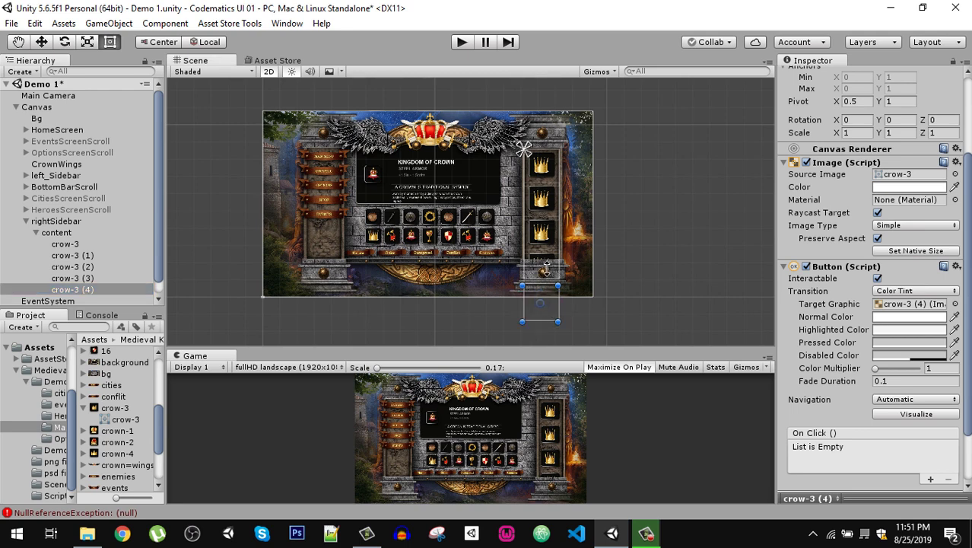
Stretch the content panel to height 1015 so all five crowns fit, and save the Demo 1 scene
{"action": "left_click", "coordinate": [73, 232]}
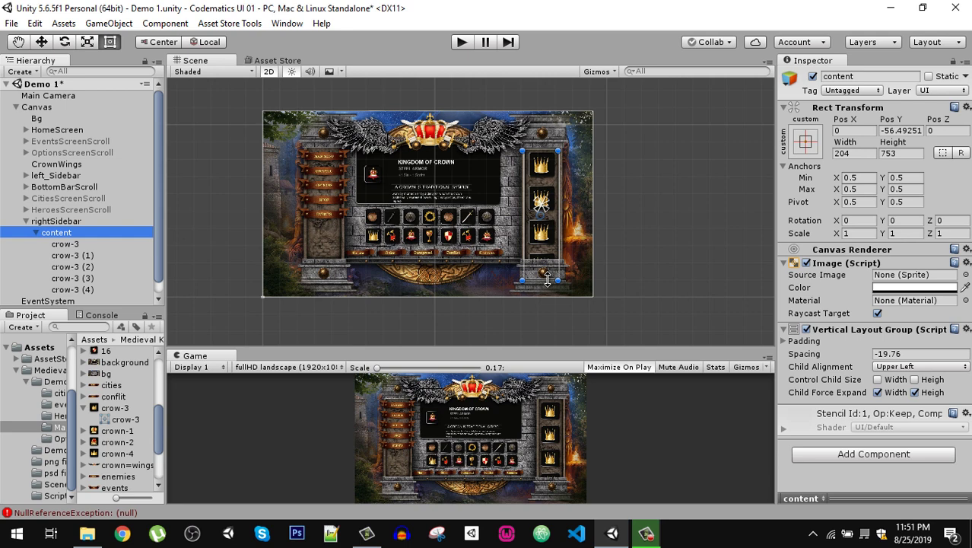
{"action": "left_click_drag", "start_coordinate": [547, 280], "coordinate": [541, 328]}
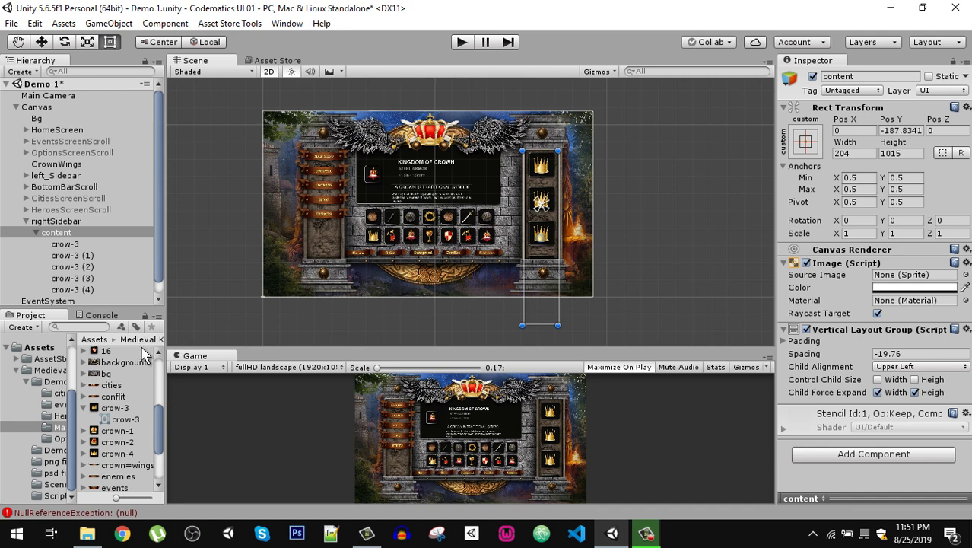
{"action": "key", "text": "ctrl+s"}
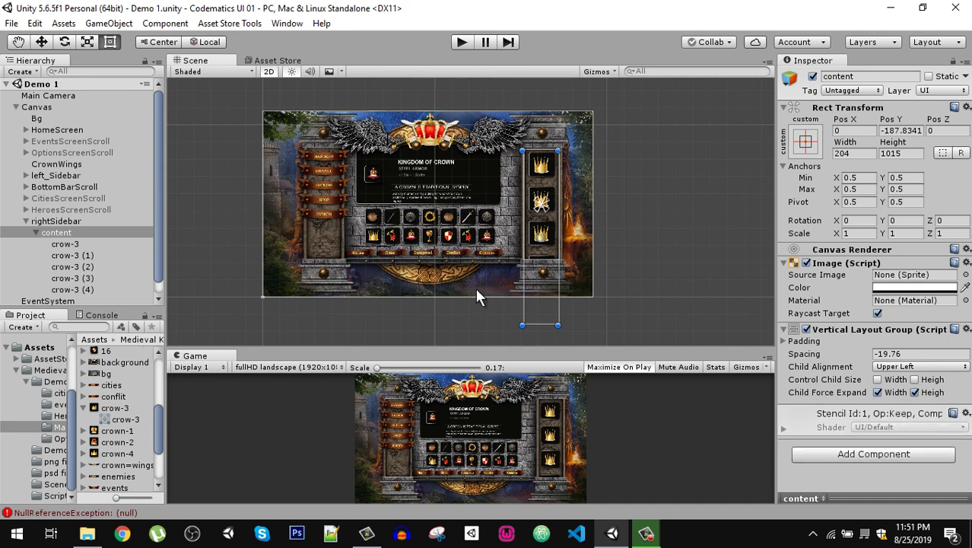